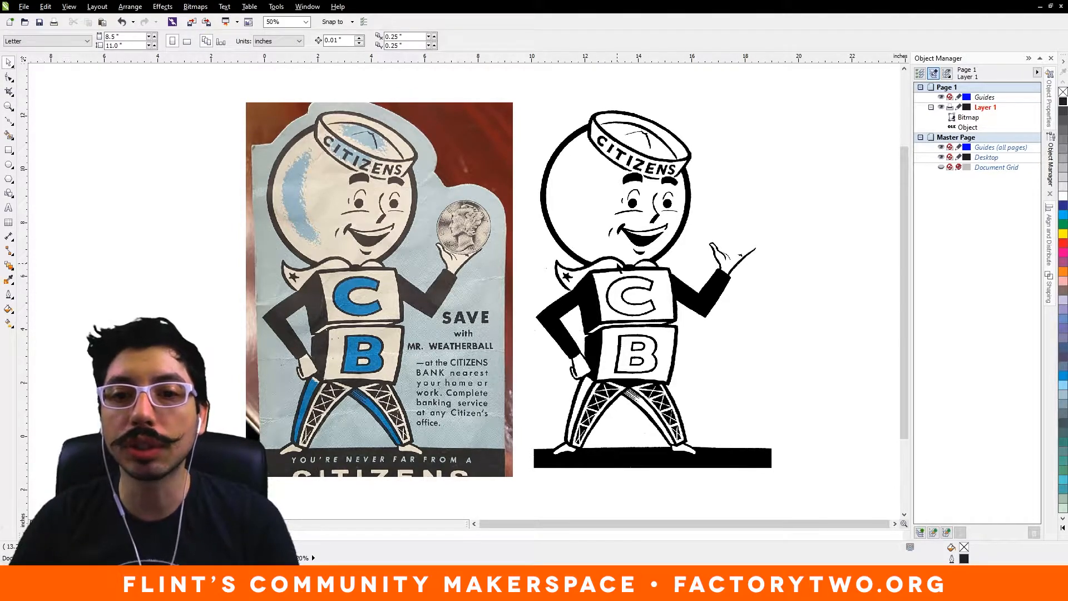
Step: Start a Line art Outline Trace of the black-and-white mascot bitmap, reducing the bitmap to the allowed size
{"action": "left_click", "coordinate": [640, 273]}
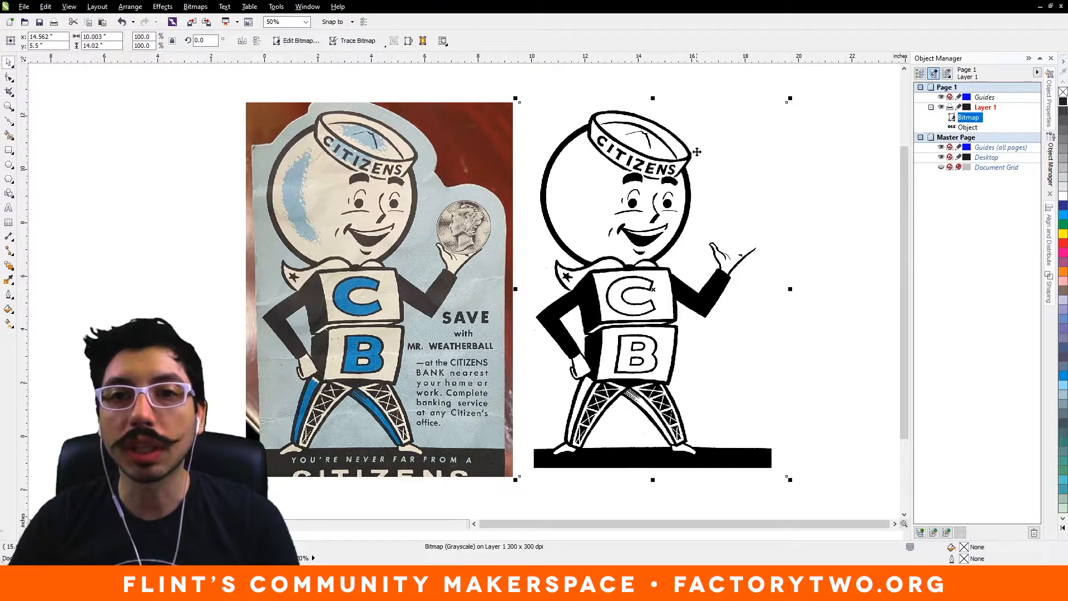
{"action": "left_click", "coordinate": [196, 7]}
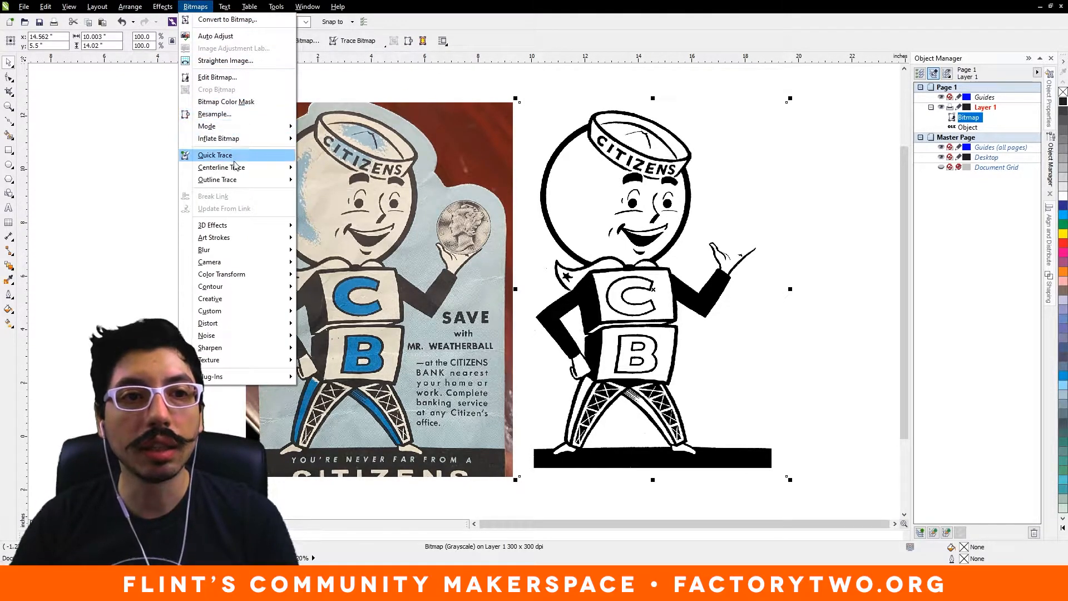
{"action": "mouse_move", "coordinate": [241, 182]}
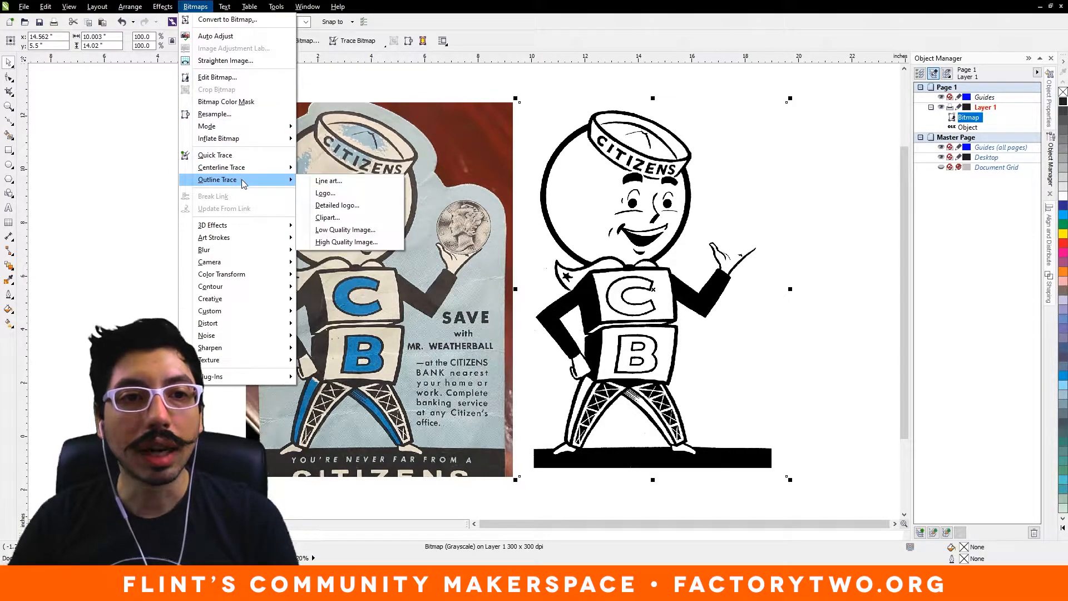
{"action": "left_click", "coordinate": [328, 181]}
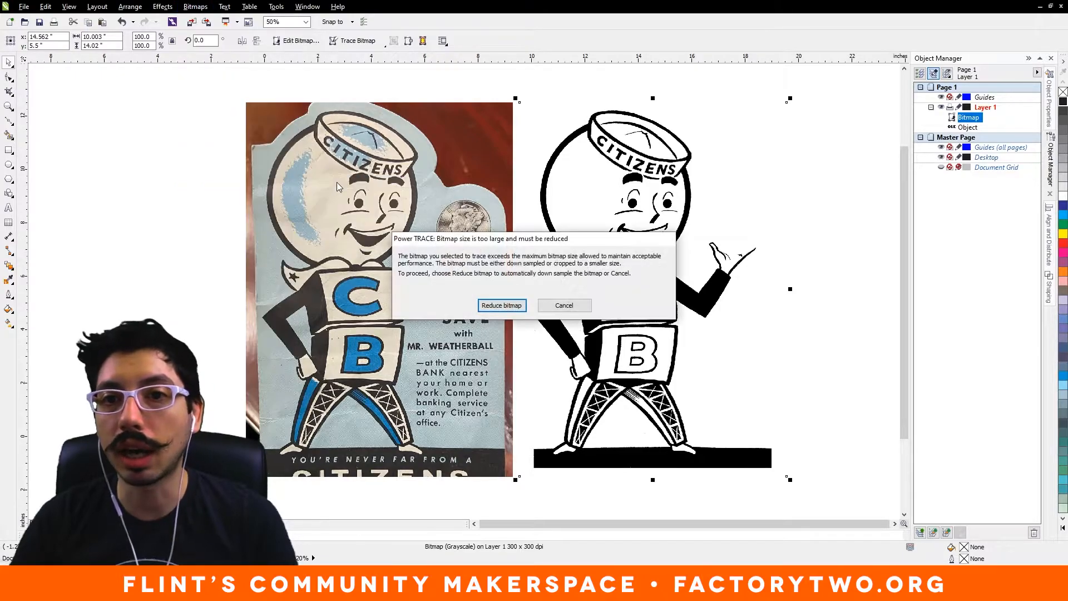
{"action": "left_click", "coordinate": [501, 305]}
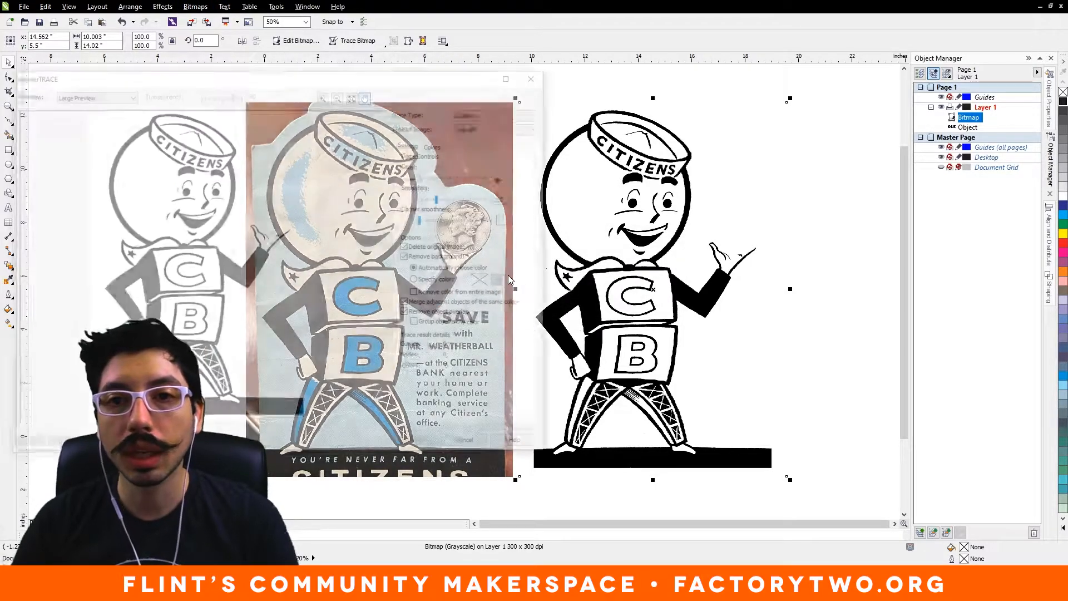
{"action": "mouse_move", "coordinate": [383, 76]}
{"action": "left_mouse_down"}
{"action": "mouse_move", "coordinate": [394, 81]}
{"action": "mouse_move", "coordinate": [391, 71]}
{"action": "left_mouse_up"}
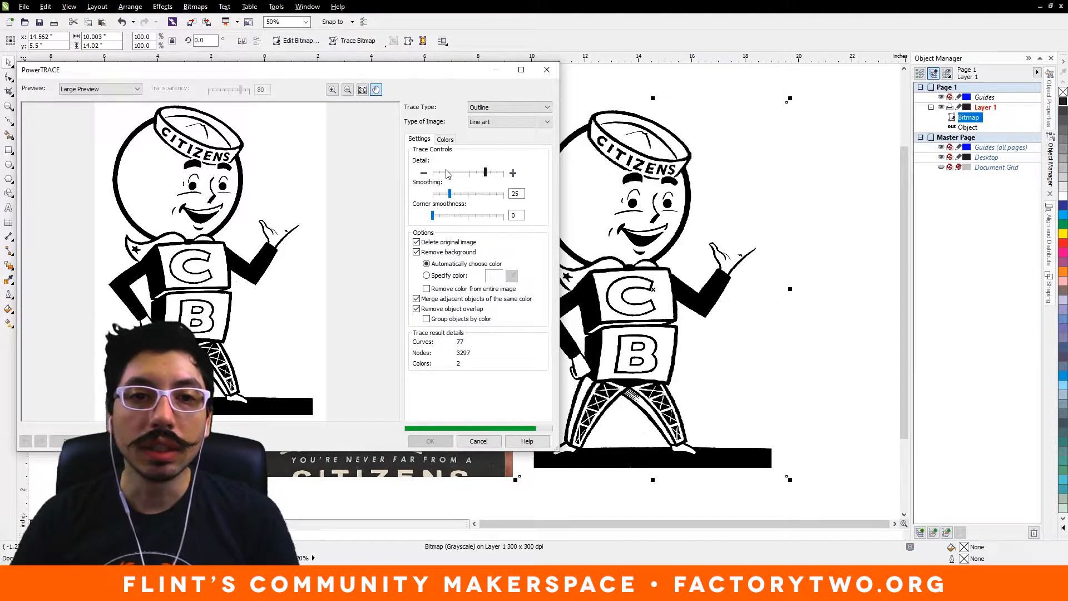
Step: Turn off deleting the original image and removing the background in the trace options, and lower the trace detail to about one fifth
{"action": "left_click", "coordinate": [416, 252]}
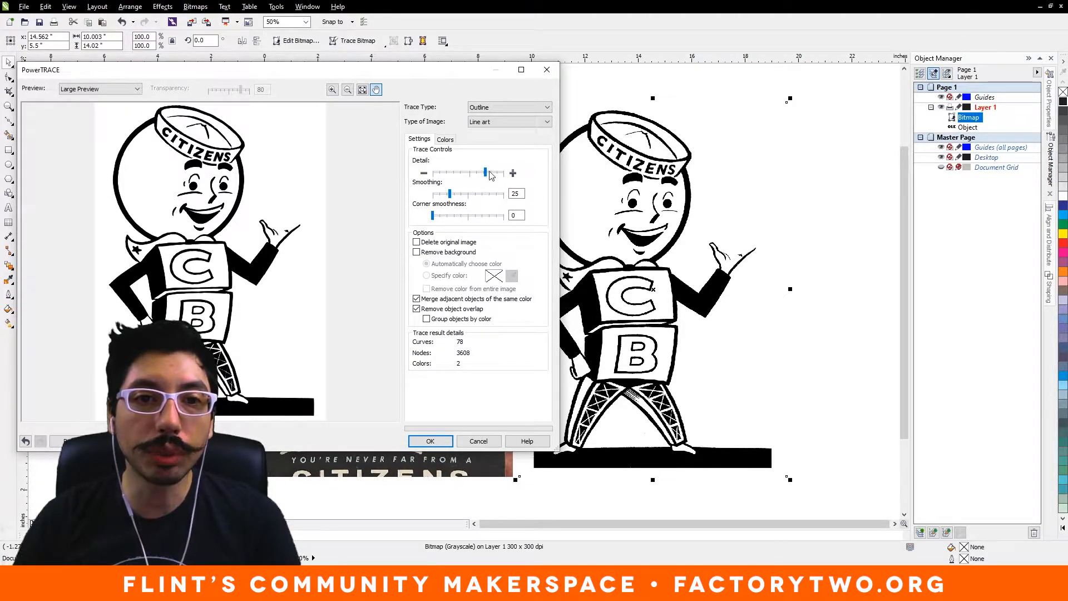
{"action": "left_click_drag", "start_coordinate": [485, 172], "coordinate": [449, 173]}
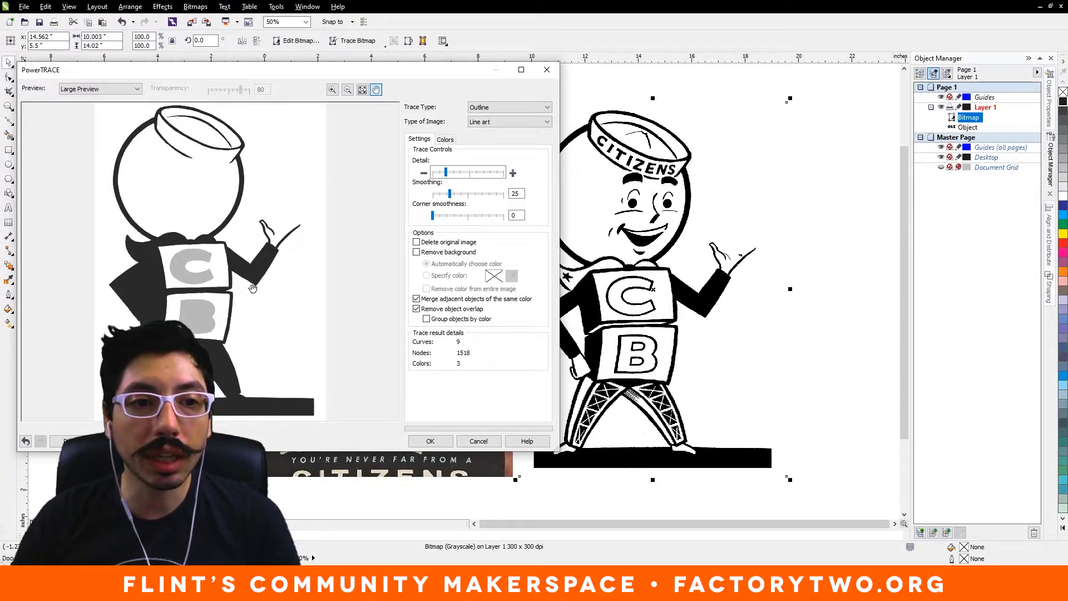
Step: Set the trace's color mode to Black and White and raise the detail to about 70 percent of its range
{"action": "left_click", "coordinate": [445, 139]}
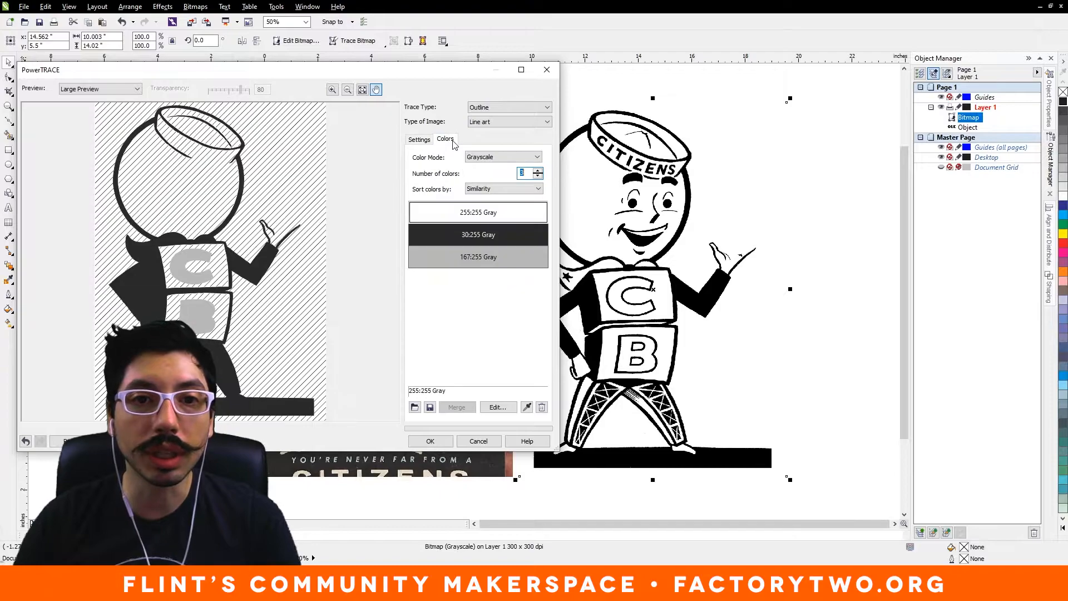
{"action": "left_click", "coordinate": [479, 157]}
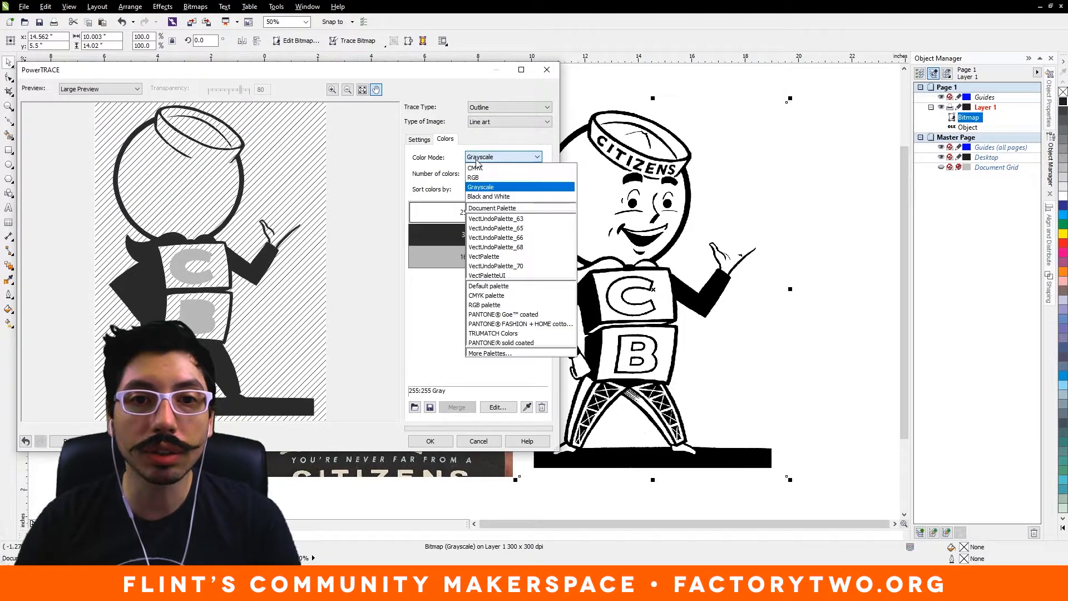
{"action": "left_click", "coordinate": [476, 197]}
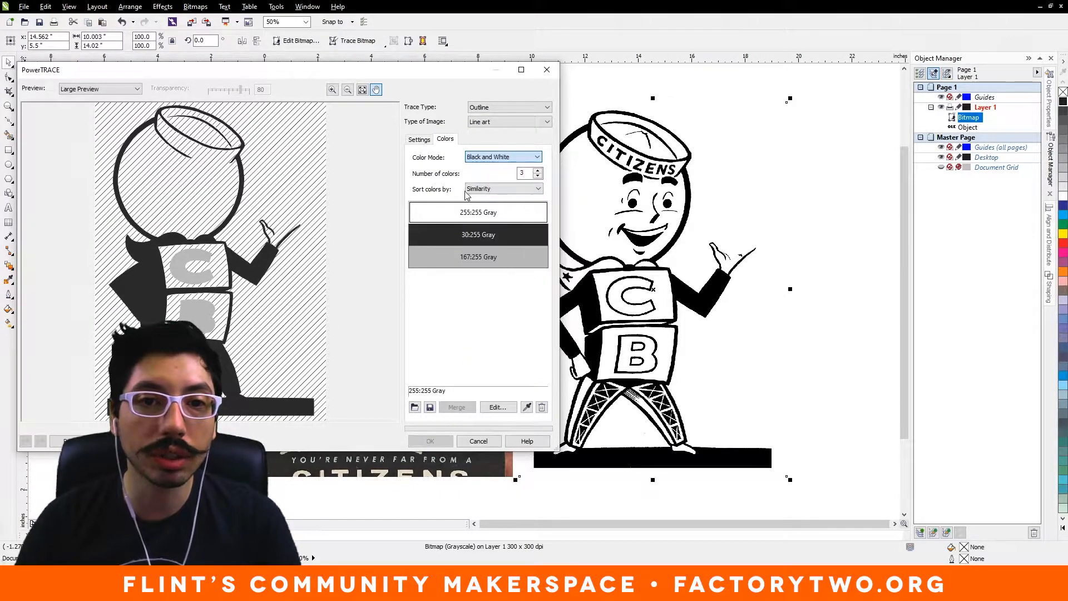
{"action": "left_click", "coordinate": [418, 141]}
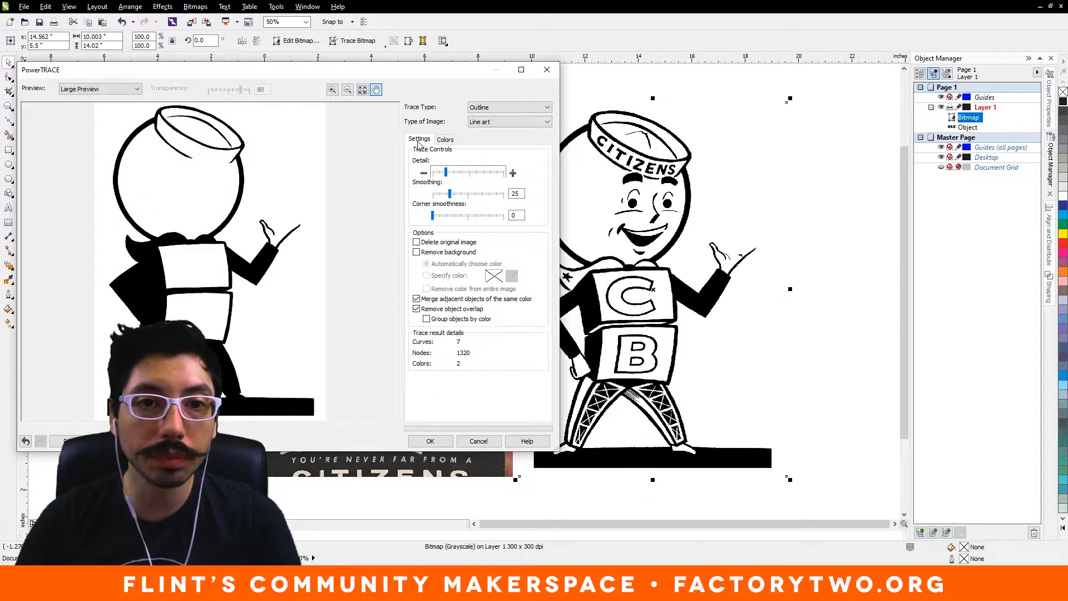
{"action": "left_click_drag", "start_coordinate": [447, 171], "coordinate": [483, 174]}
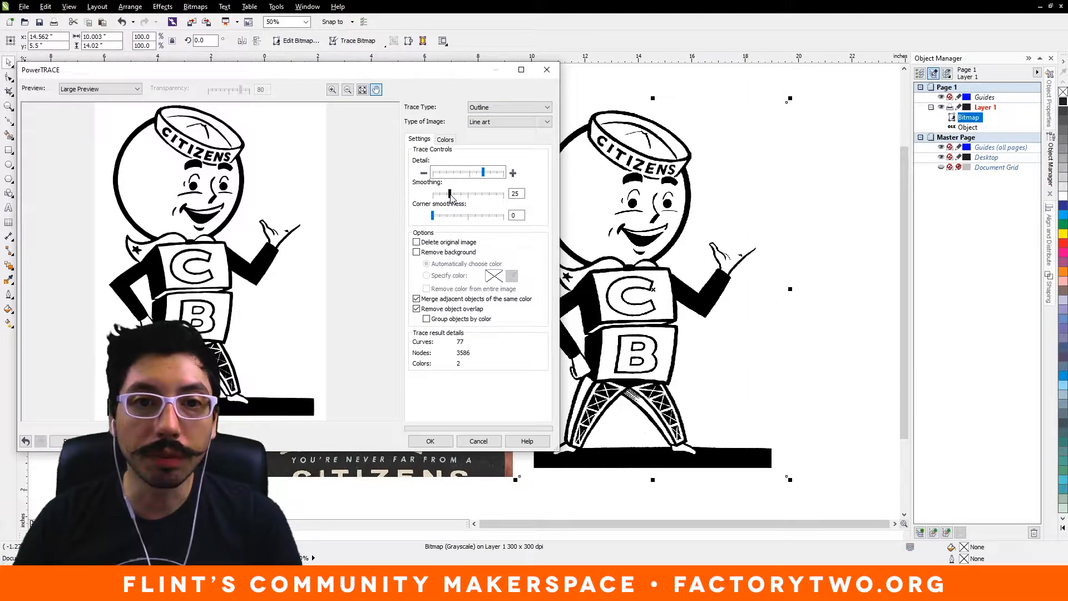
Step: Try stronger smoothing and corner smoothness on the trace, and settle on smoothing 20 and corner smoothness 19
{"action": "left_click_drag", "start_coordinate": [450, 193], "coordinate": [486, 201]}
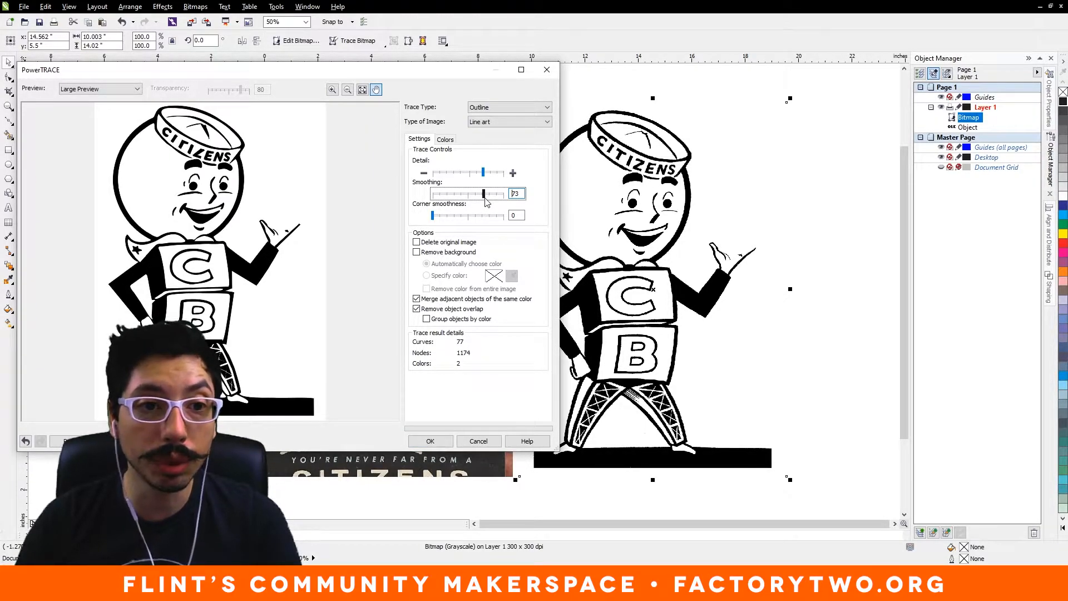
{"action": "left_click_drag", "start_coordinate": [485, 201], "coordinate": [500, 203]}
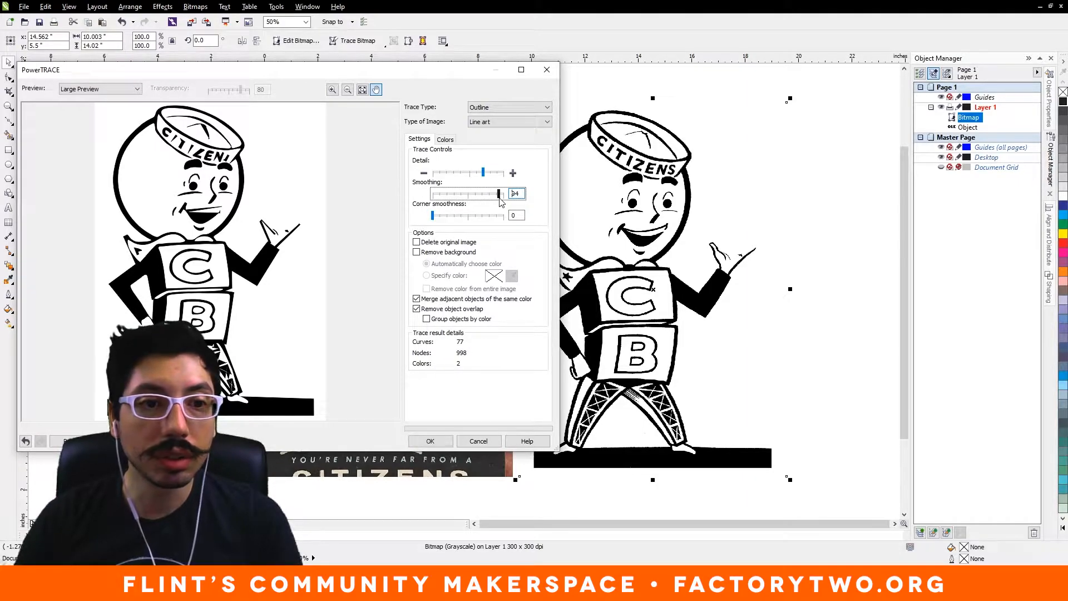
{"action": "left_click_drag", "start_coordinate": [500, 202], "coordinate": [448, 201]}
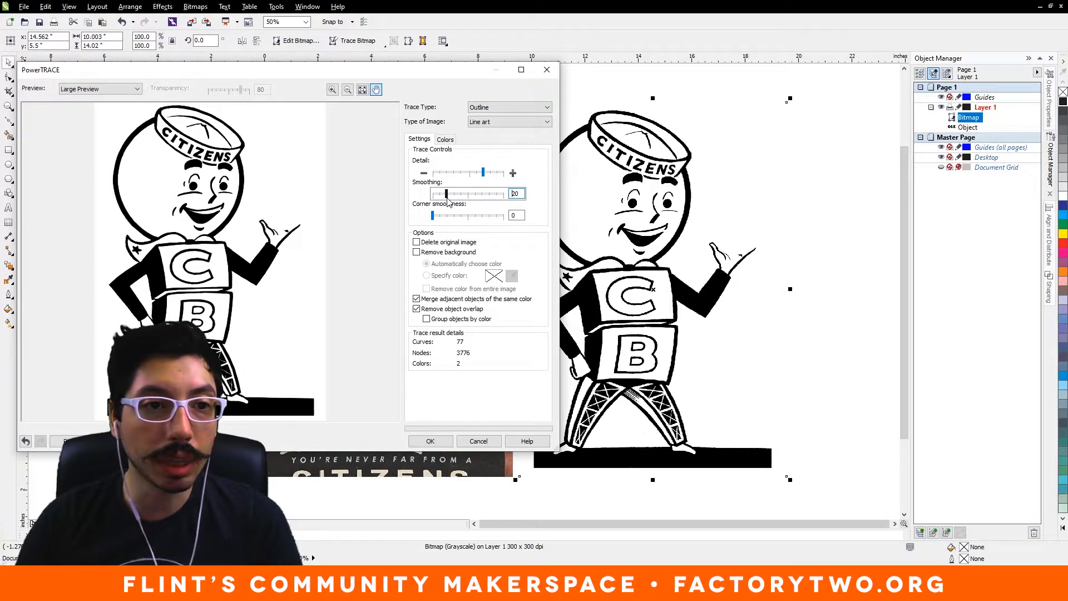
{"action": "left_click_drag", "start_coordinate": [432, 220], "coordinate": [496, 217]}
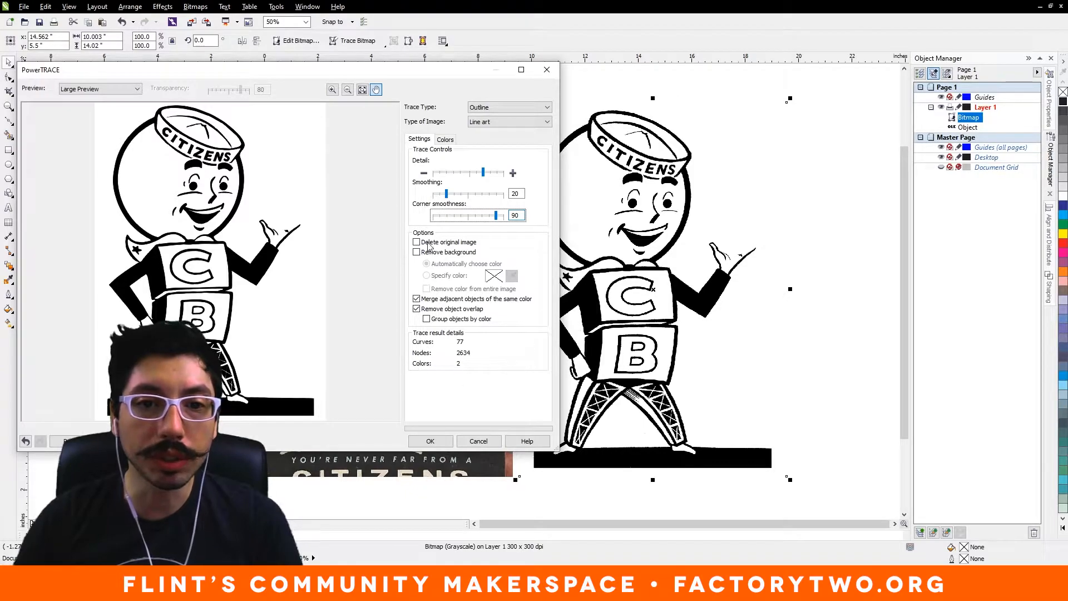
{"action": "left_click_drag", "start_coordinate": [495, 216], "coordinate": [449, 225]}
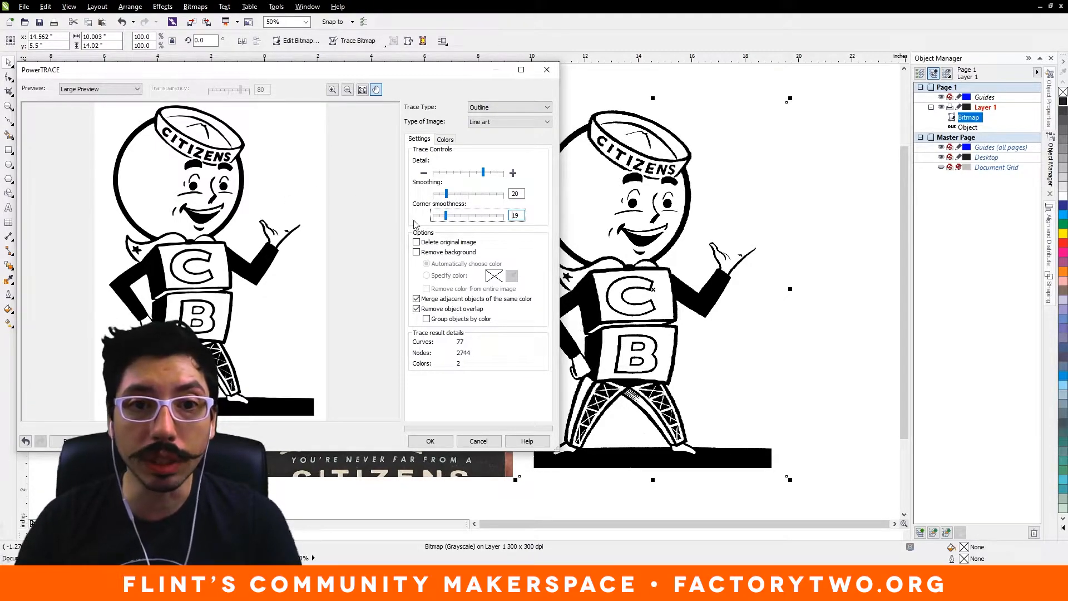
Step: Enable deleting the original image, removing the background and removing its color from the entire image, and apply the trace
{"action": "left_click", "coordinate": [414, 242]}
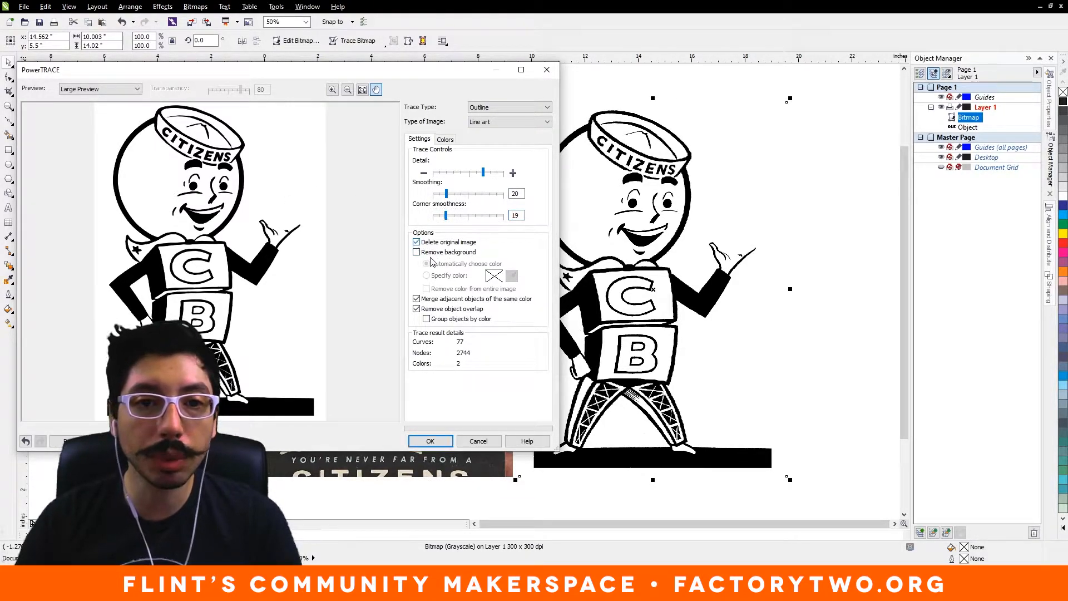
{"action": "left_click", "coordinate": [417, 253]}
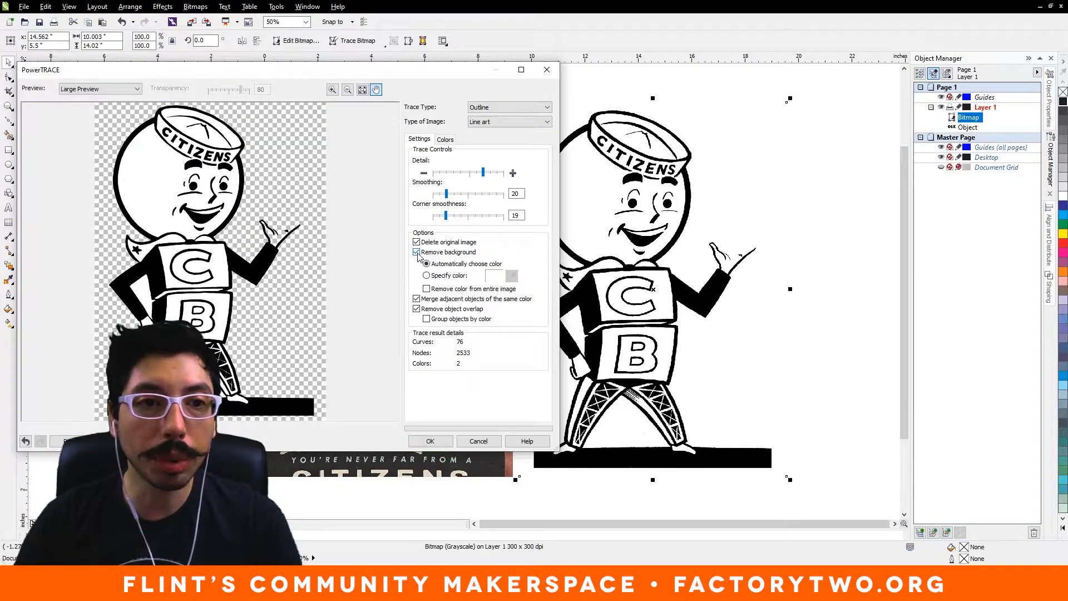
{"action": "left_click", "coordinate": [427, 289]}
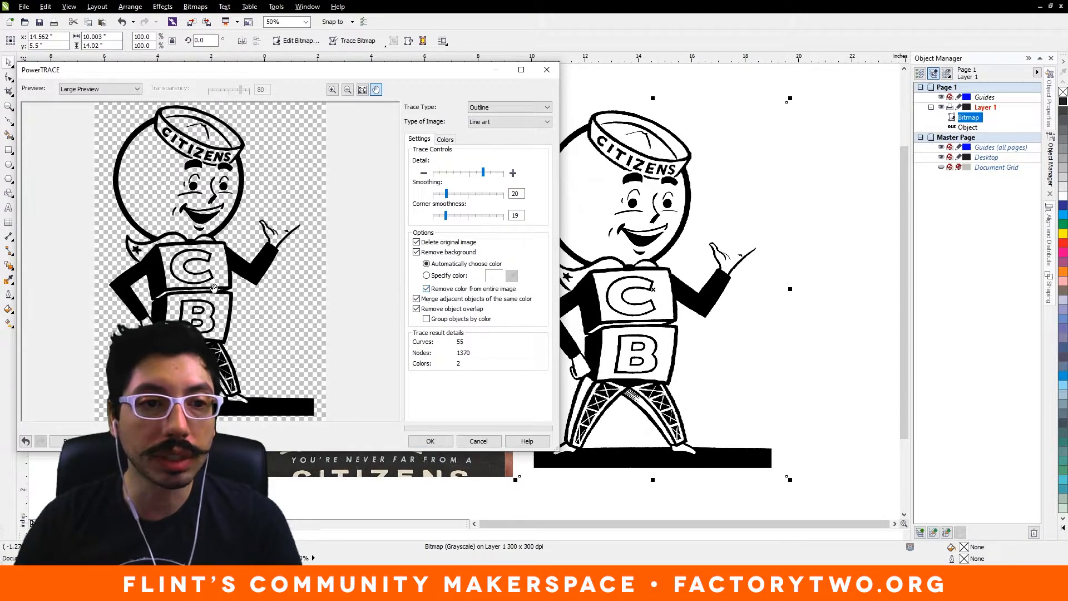
{"action": "left_click", "coordinate": [430, 441]}
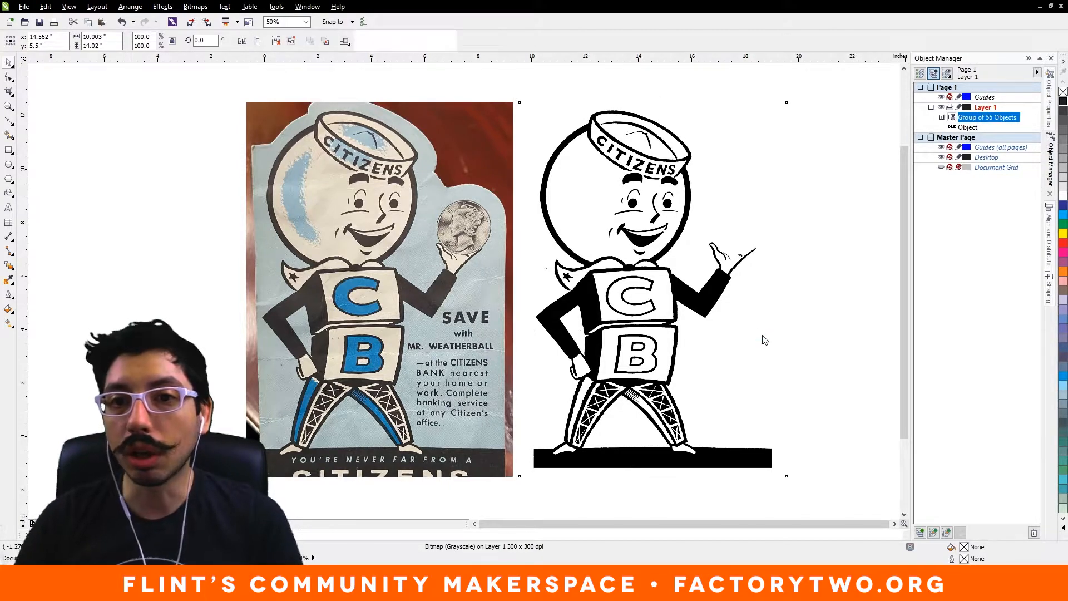
Step: Expand the traced group in the object list, ungroup all of its curves and clear the selection
{"action": "left_click", "coordinate": [941, 117]}
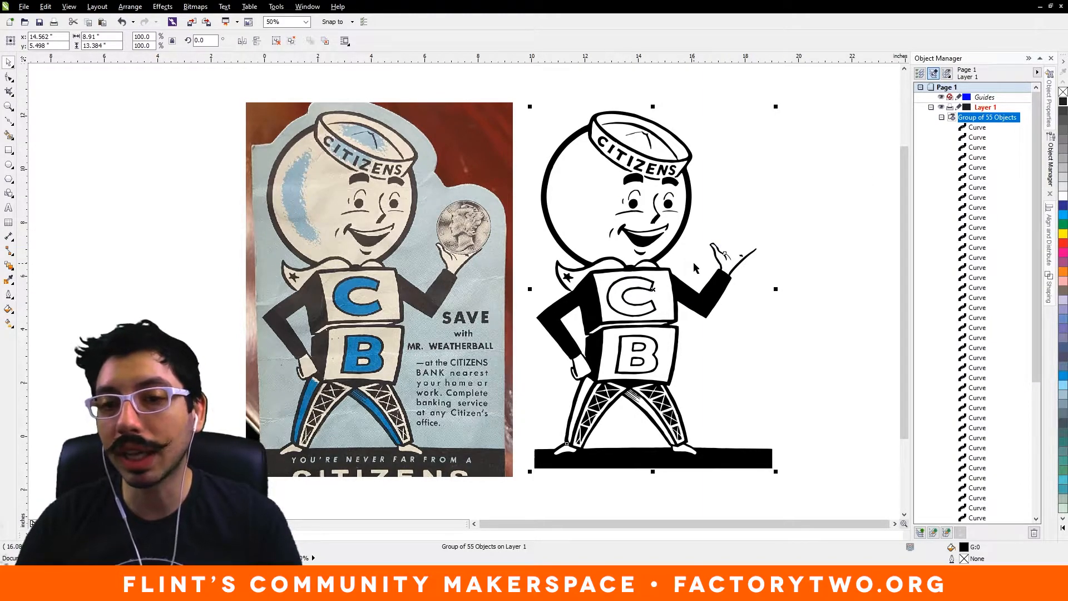
{"action": "scroll", "coordinate": [702, 318], "scroll_direction": "up", "scroll_amount": 3}
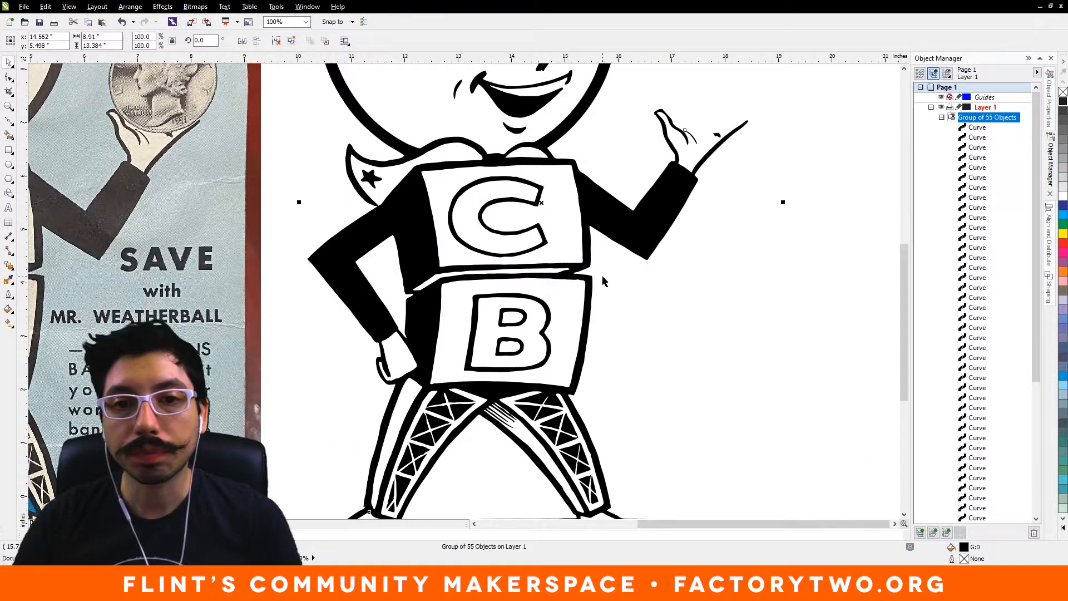
{"action": "left_click_drag", "start_coordinate": [602, 277], "coordinate": [643, 275]}
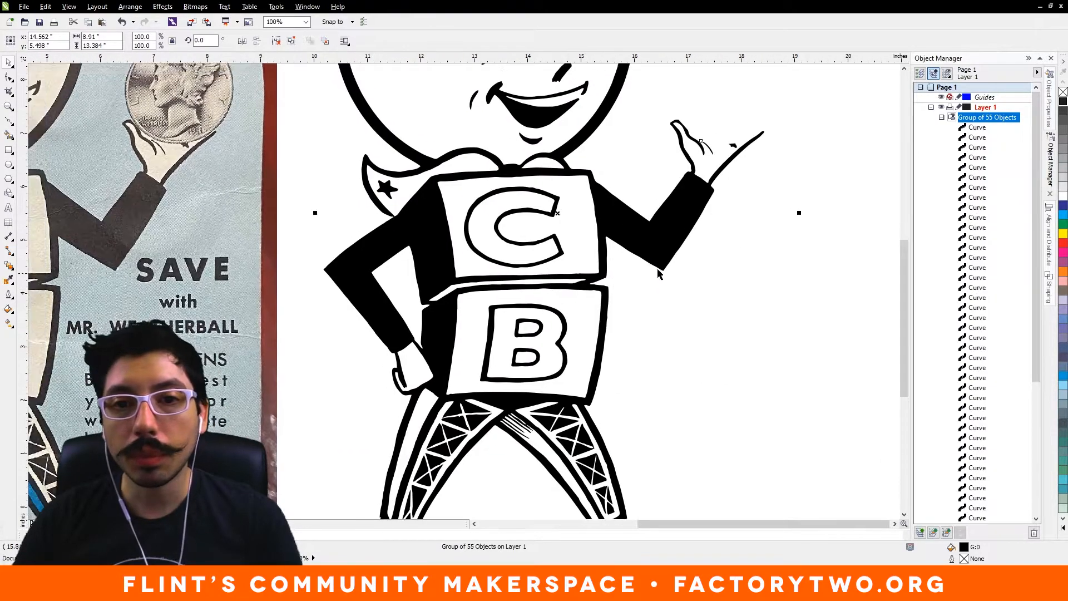
{"action": "right_click", "coordinate": [662, 238]}
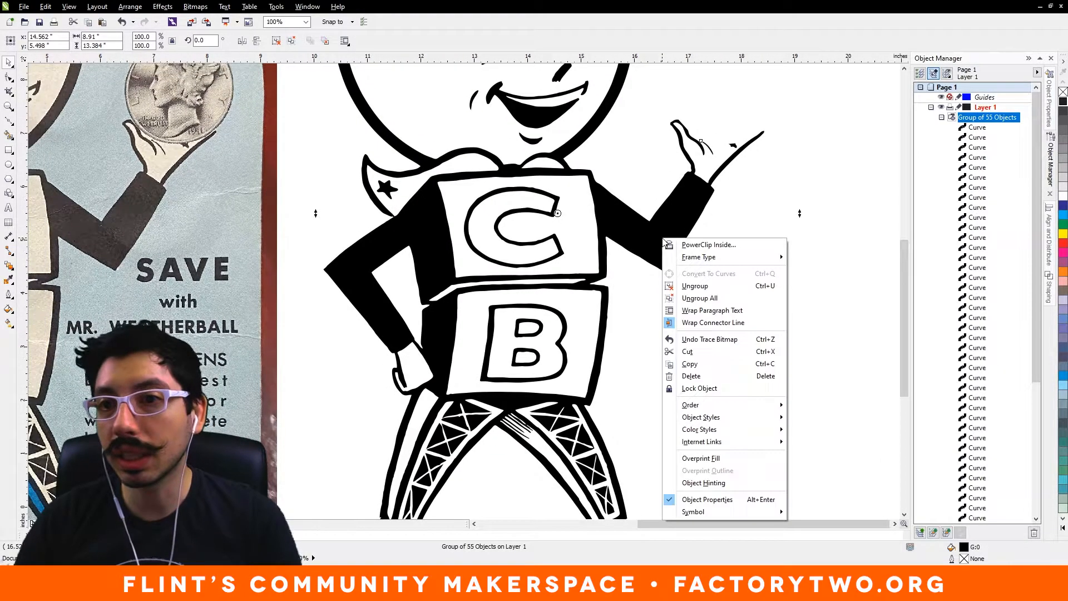
{"action": "left_click", "coordinate": [707, 299]}
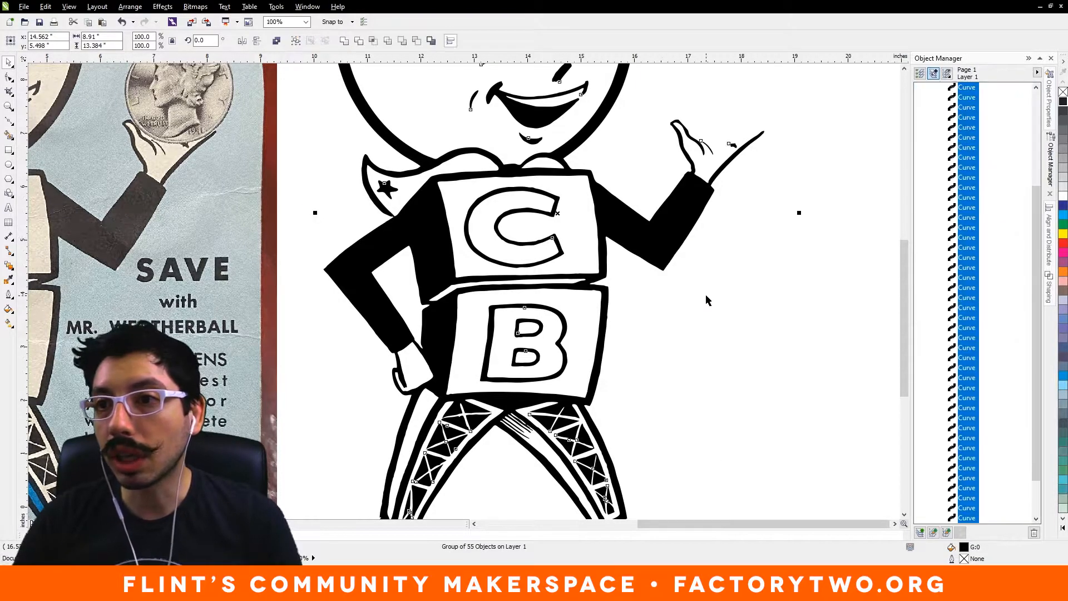
{"action": "left_click", "coordinate": [776, 337]}
Step: Delete the stray node forming a small blob at the tip of the upper lattice bar on the mascot's left-hand leg
{"action": "left_click_drag", "start_coordinate": [592, 396], "coordinate": [724, 267]}
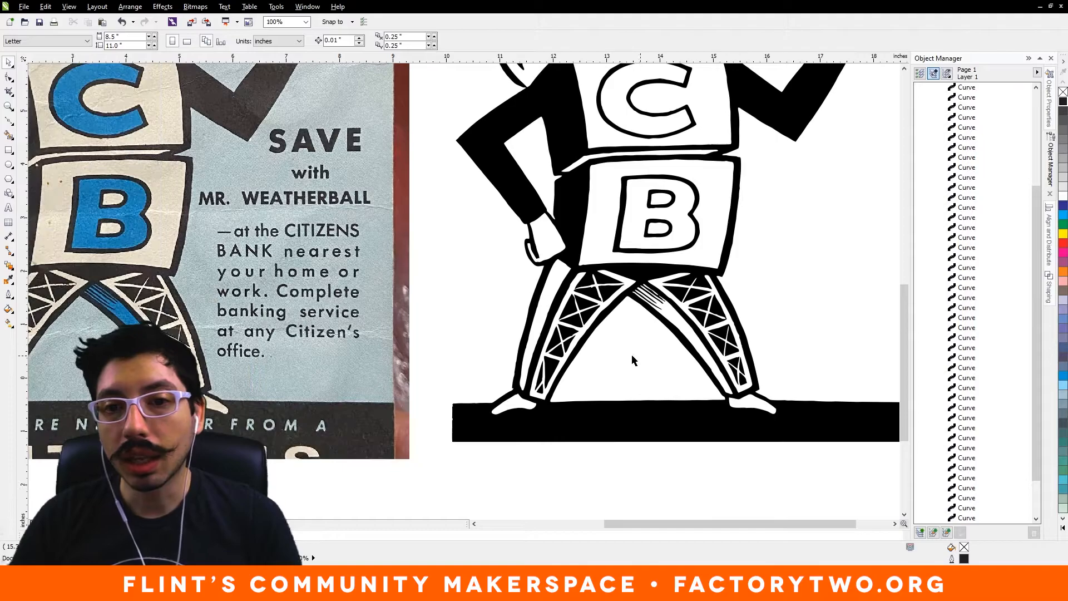
{"action": "scroll", "coordinate": [605, 331], "scroll_direction": "up", "scroll_amount": 4}
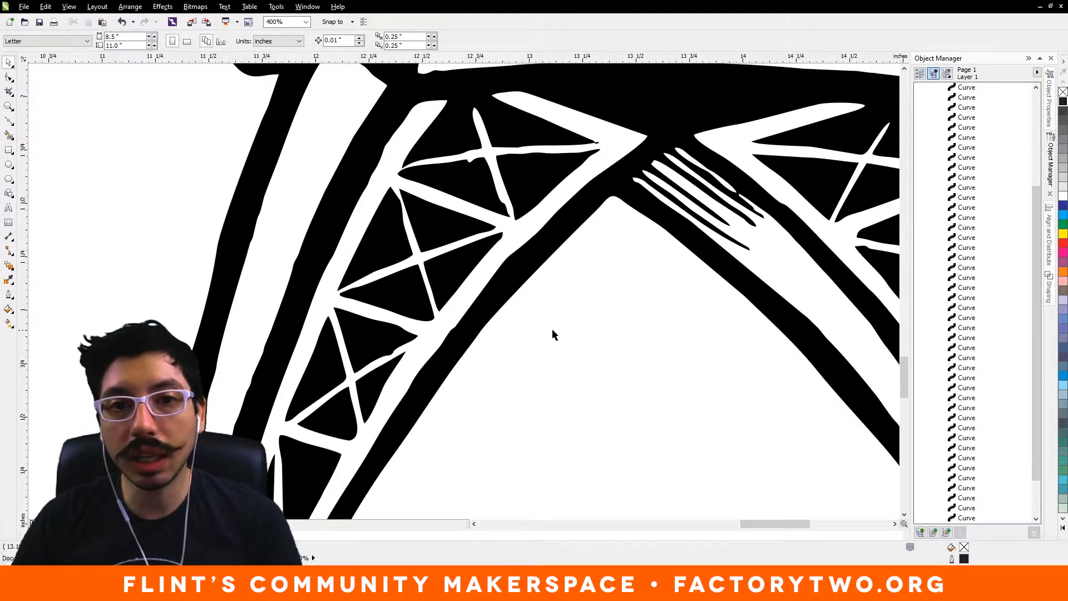
{"action": "left_click_drag", "start_coordinate": [604, 287], "coordinate": [627, 324]}
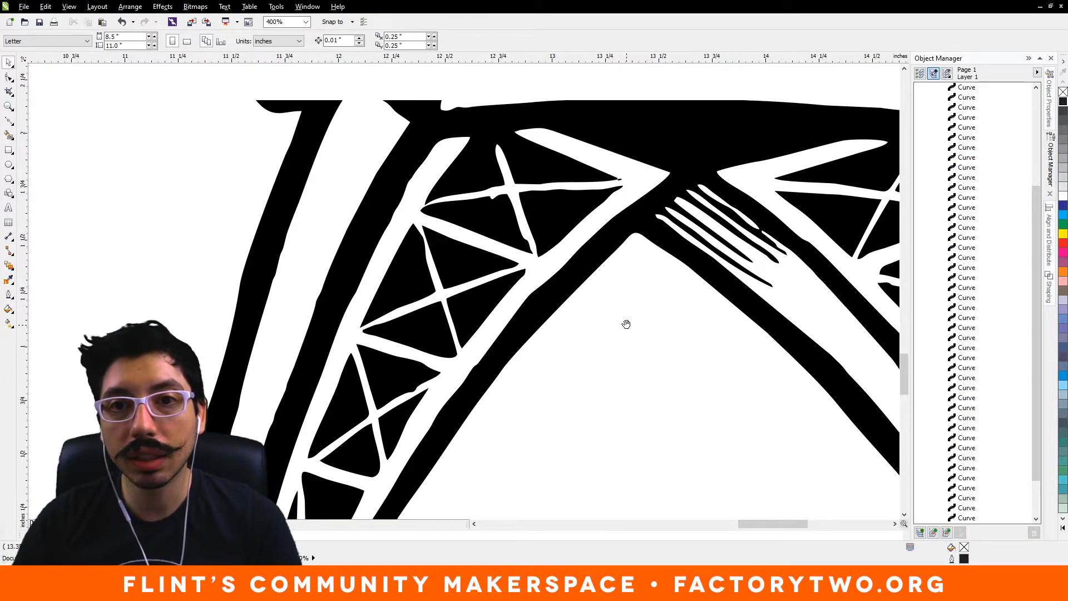
{"action": "left_click", "coordinate": [620, 181]}
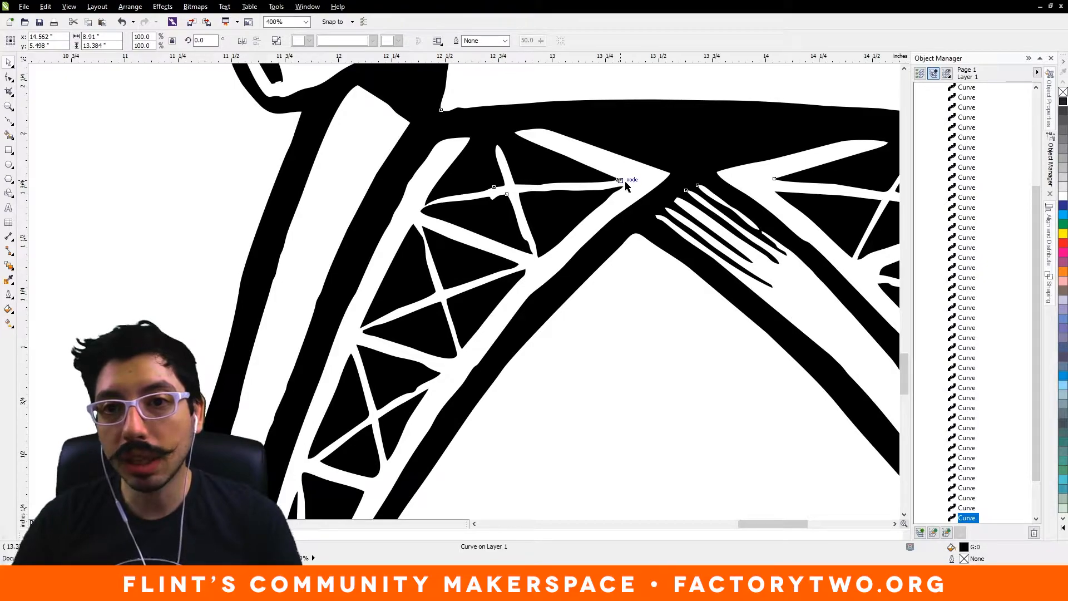
{"action": "scroll", "coordinate": [625, 180], "scroll_direction": "up", "scroll_amount": 4}
{"action": "key", "text": "F10"}
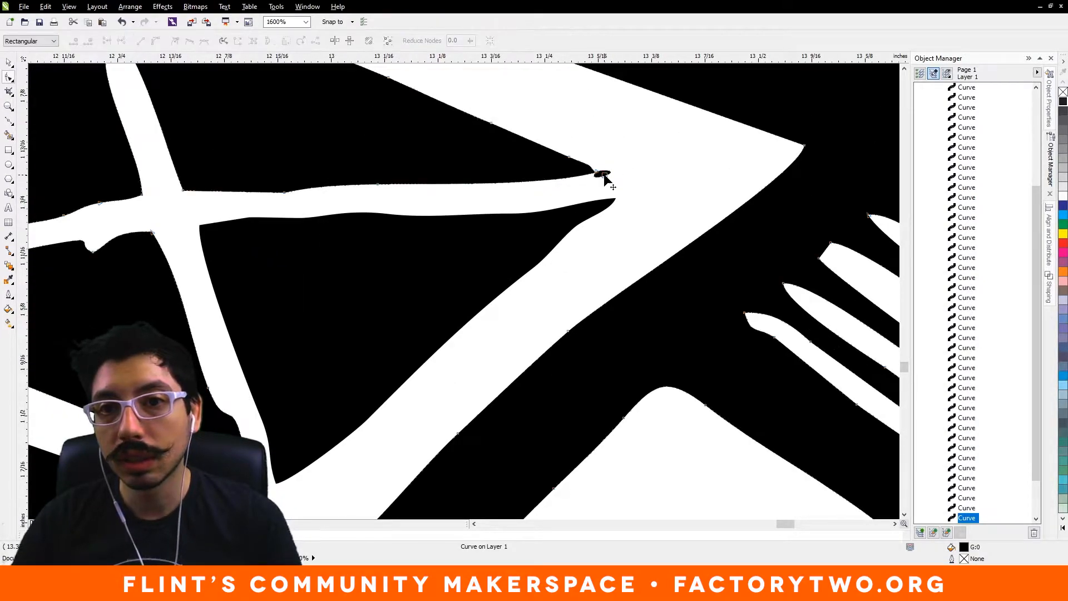
{"action": "left_click", "coordinate": [605, 175]}
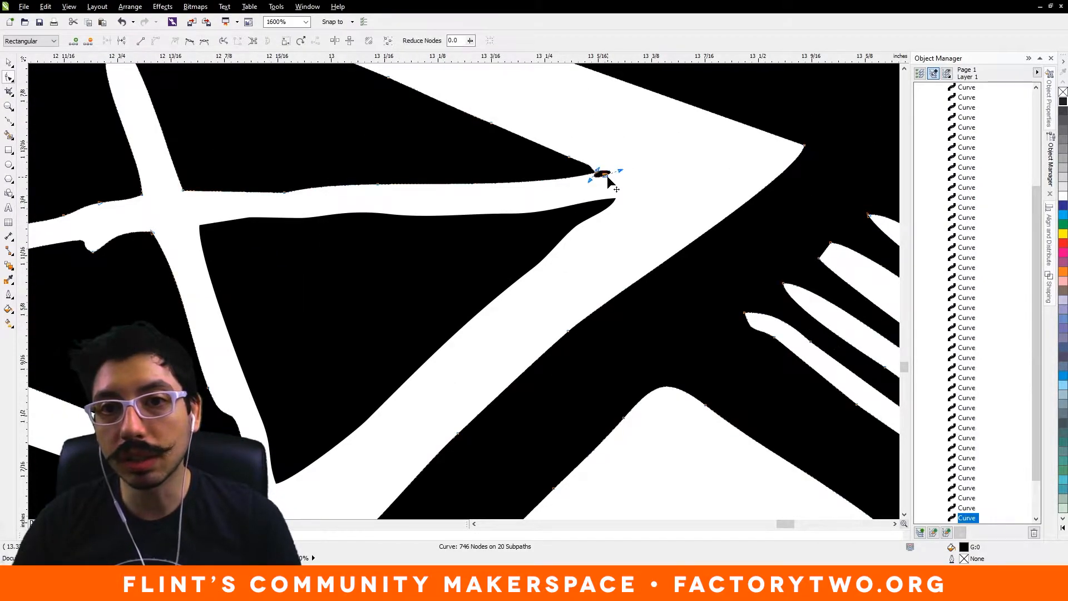
{"action": "key", "text": "Delete"}
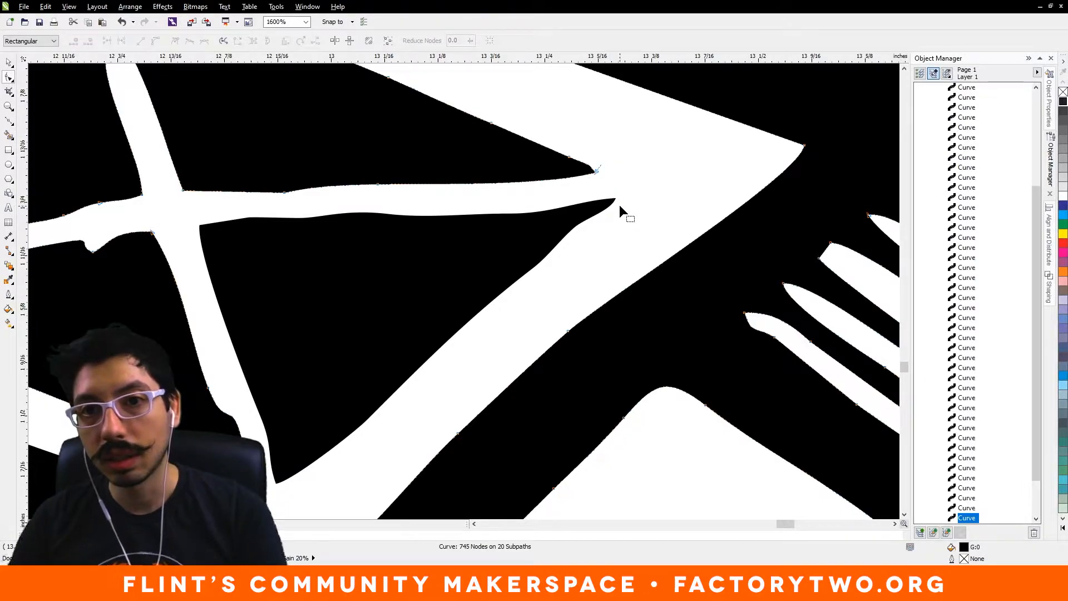
Step: Delete the stray node forming the bump on the underside of the upper lattice bar, beside the crossing on the mascot's left-hand leg
{"action": "left_click_drag", "start_coordinate": [411, 246], "coordinate": [584, 210]}
{"action": "left_click", "coordinate": [266, 214]}
{"action": "left_click", "coordinate": [284, 193]}
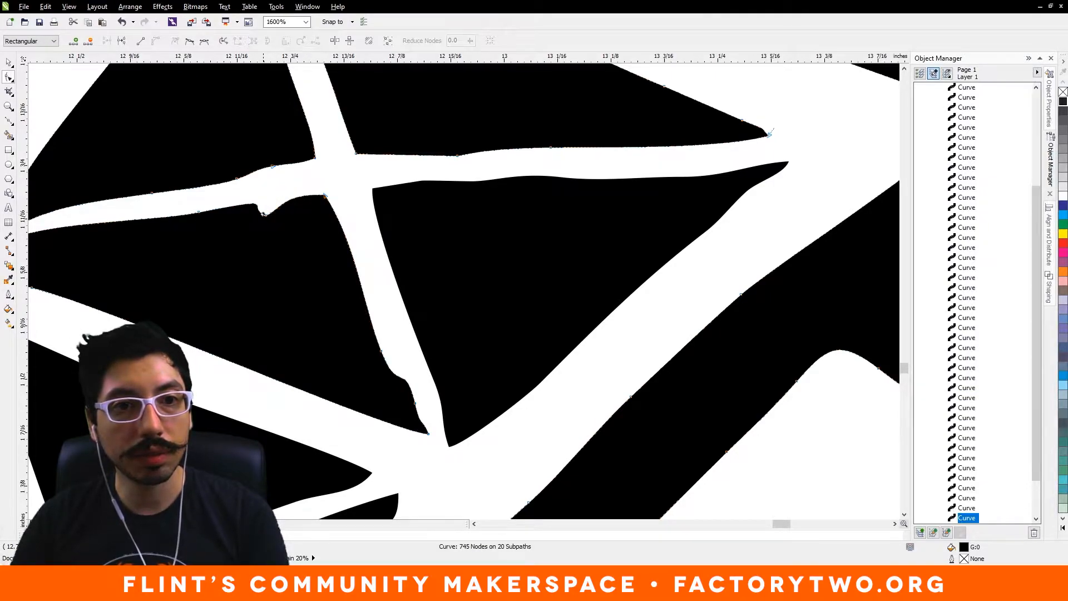
{"action": "left_click", "coordinate": [284, 194]}
{"action": "mouse_move", "coordinate": [266, 214]}
{"action": "left_mouse_down"}
{"action": "mouse_move", "coordinate": [279, 181]}
{"action": "mouse_move", "coordinate": [270, 229]}
{"action": "mouse_move", "coordinate": [272, 195]}
{"action": "mouse_move", "coordinate": [271, 209]}
{"action": "left_mouse_up"}
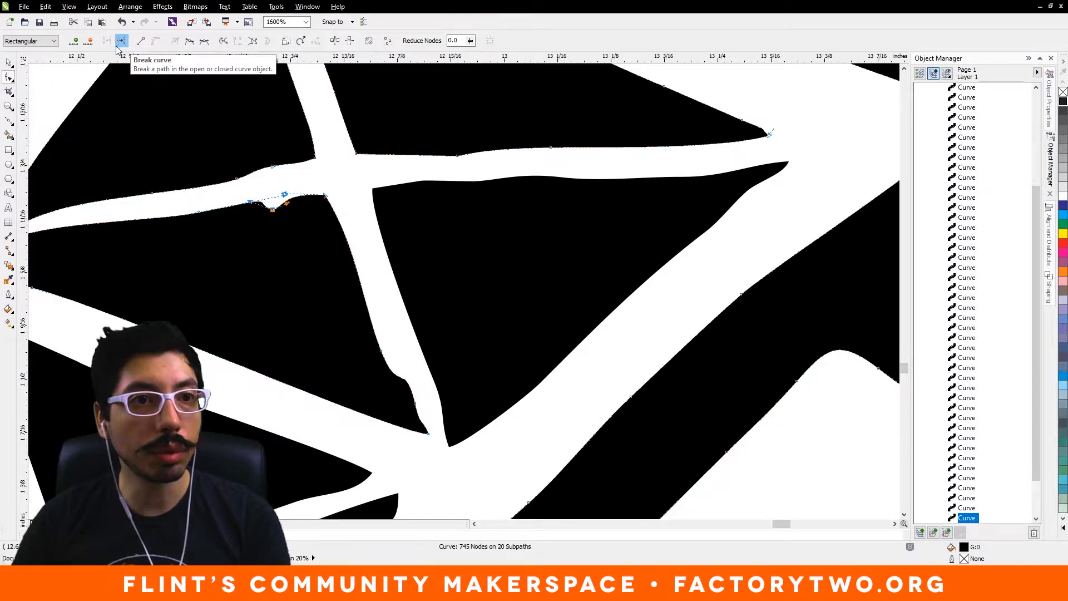
{"action": "left_click", "coordinate": [89, 42]}
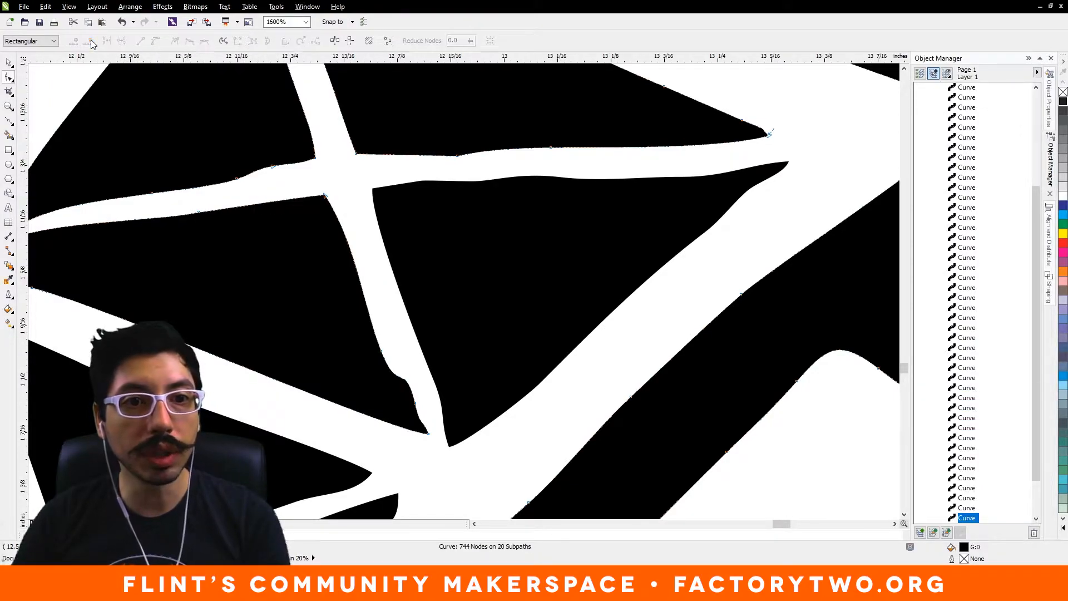
Step: Delete two excess nodes along the wavy right edge of the black triangle in the second lattice section of the left-hand leg
{"action": "left_click_drag", "start_coordinate": [269, 183], "coordinate": [317, 315]}
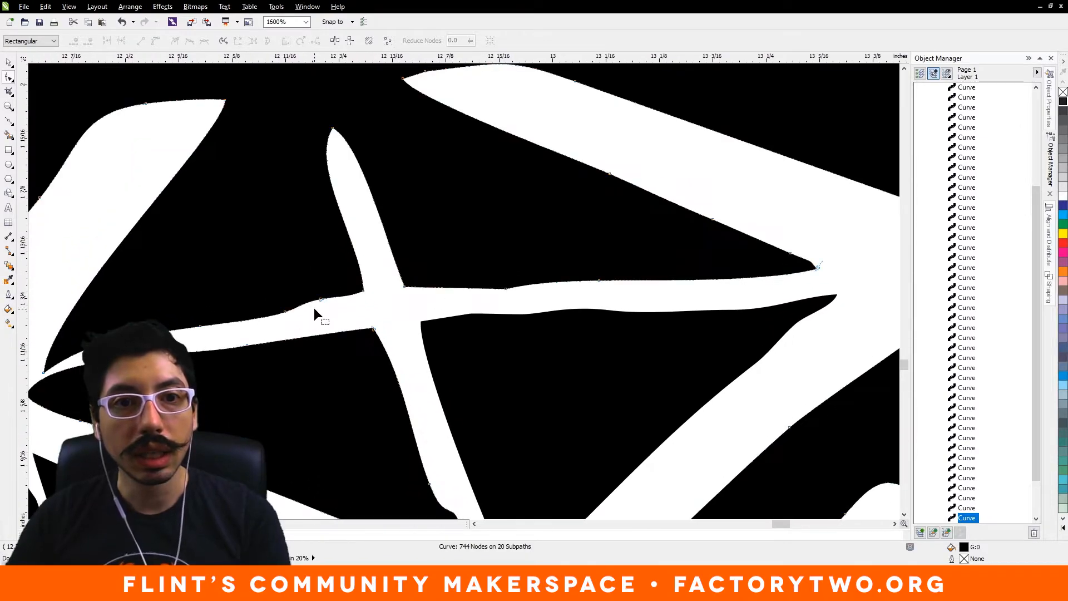
{"action": "left_click_drag", "start_coordinate": [258, 376], "coordinate": [434, 127]}
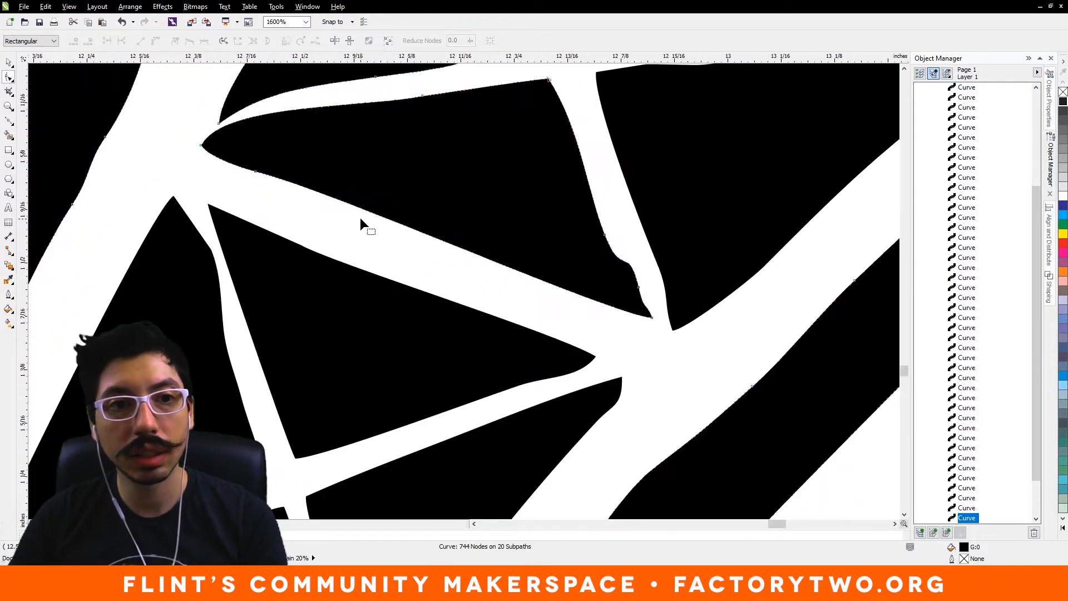
{"action": "left_click", "coordinate": [220, 278]}
{"action": "left_click", "coordinate": [219, 259]}
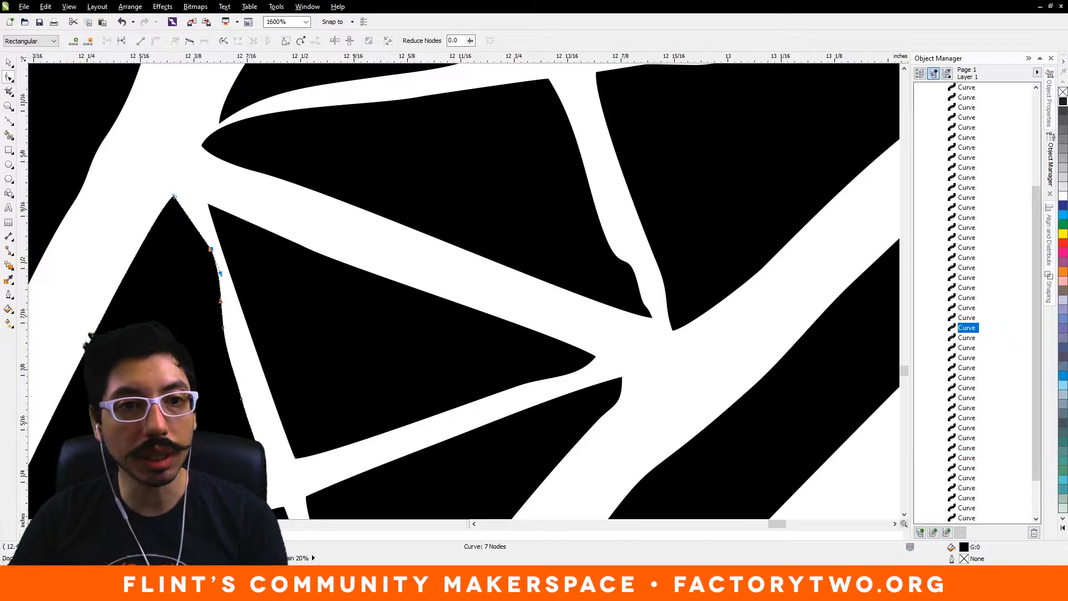
{"action": "left_click", "coordinate": [90, 43]}
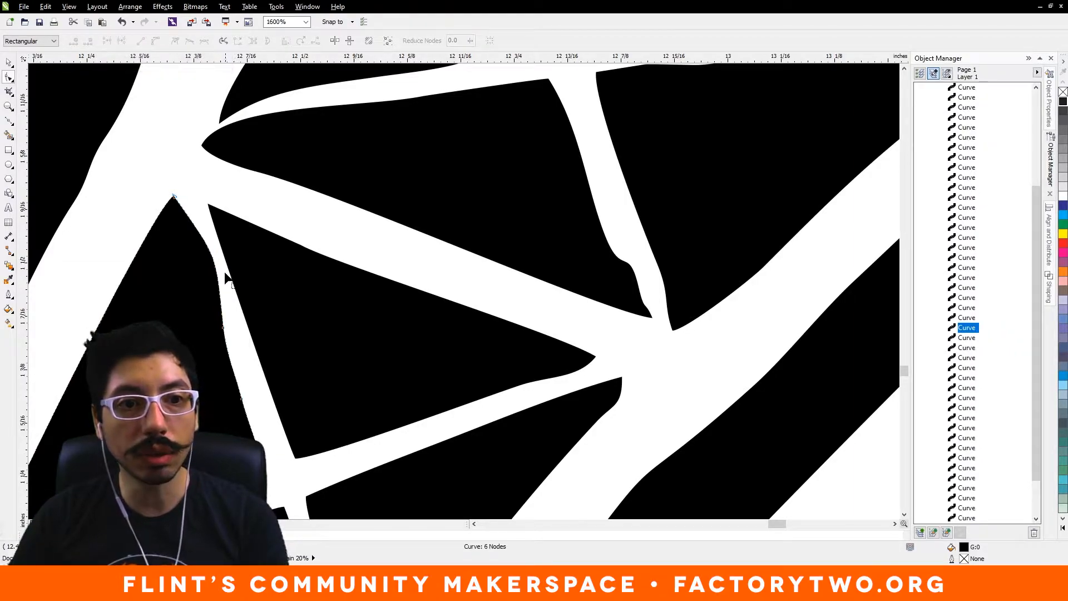
{"action": "left_click", "coordinate": [226, 332]}
{"action": "left_click", "coordinate": [90, 42]}
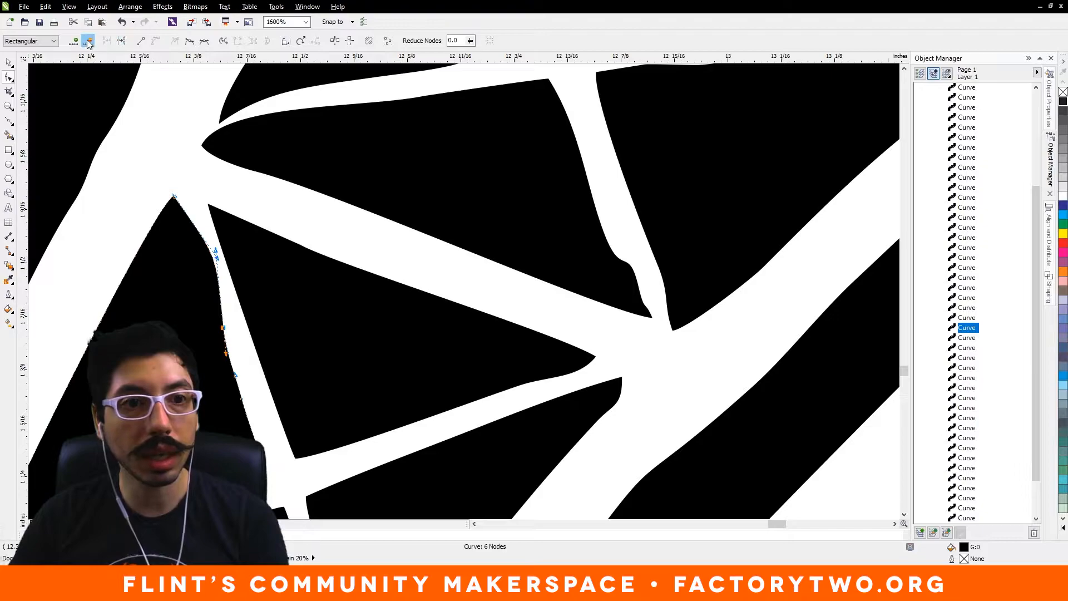
Step: Delete the two nodes causing the notch in the narrow black lattice sliver near the foot of the left-hand leg
{"action": "scroll", "coordinate": [584, 200], "scroll_direction": "down", "scroll_amount": 4}
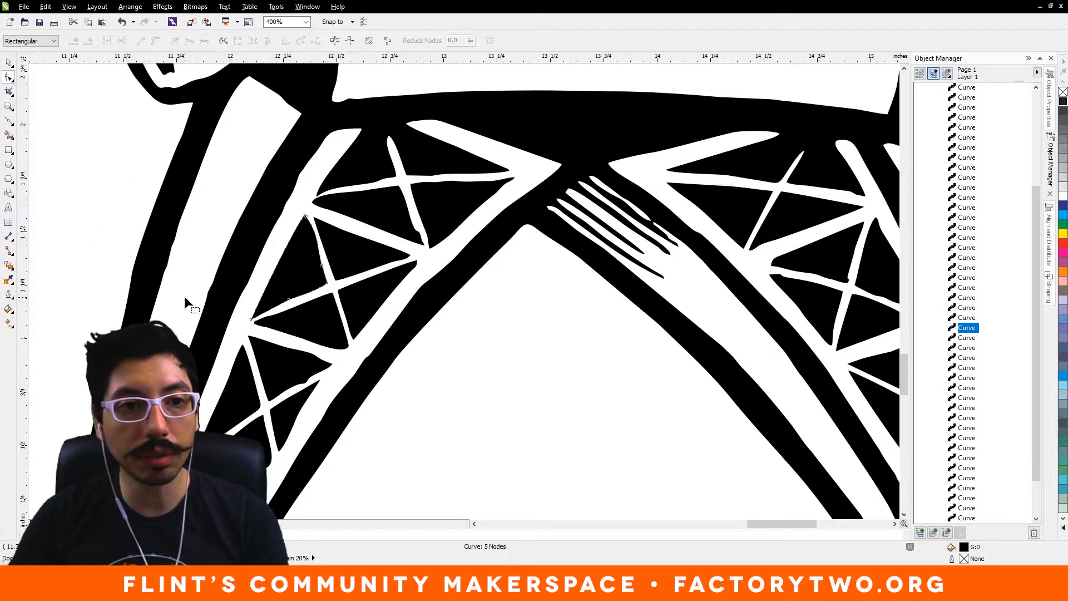
{"action": "left_click_drag", "start_coordinate": [185, 303], "coordinate": [298, 155]}
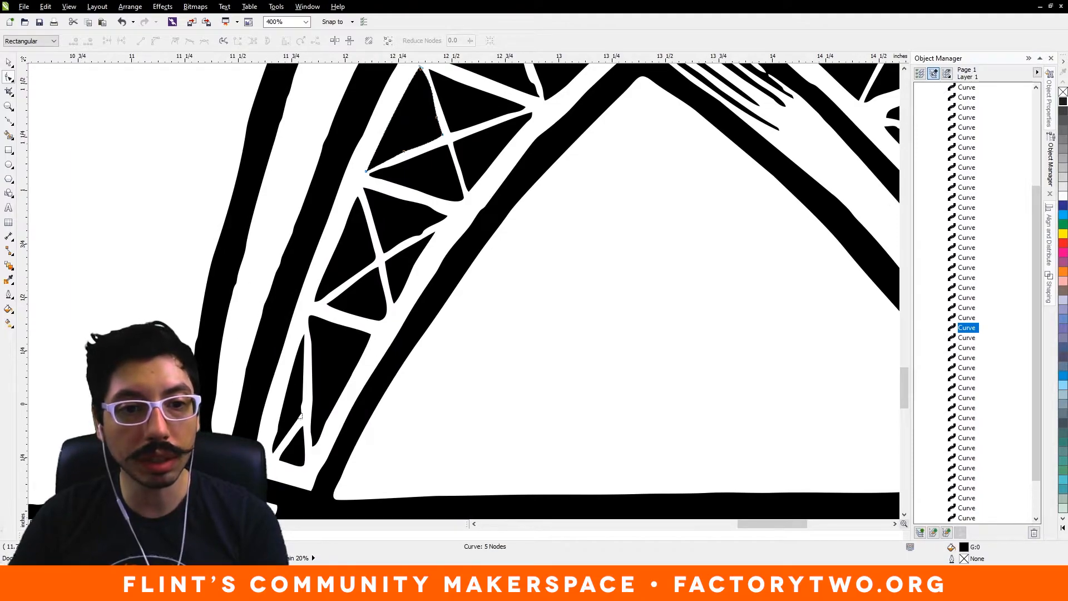
{"action": "scroll", "coordinate": [303, 423], "scroll_direction": "up", "scroll_amount": 4}
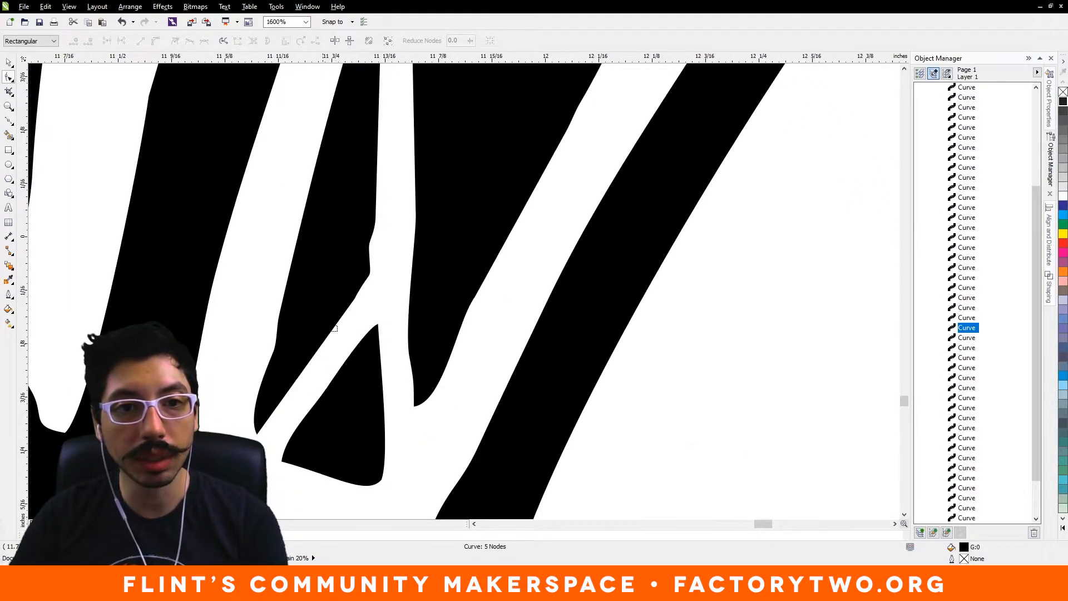
{"action": "left_click", "coordinate": [365, 251]}
{"action": "left_click_drag", "start_coordinate": [384, 204], "coordinate": [361, 266]}
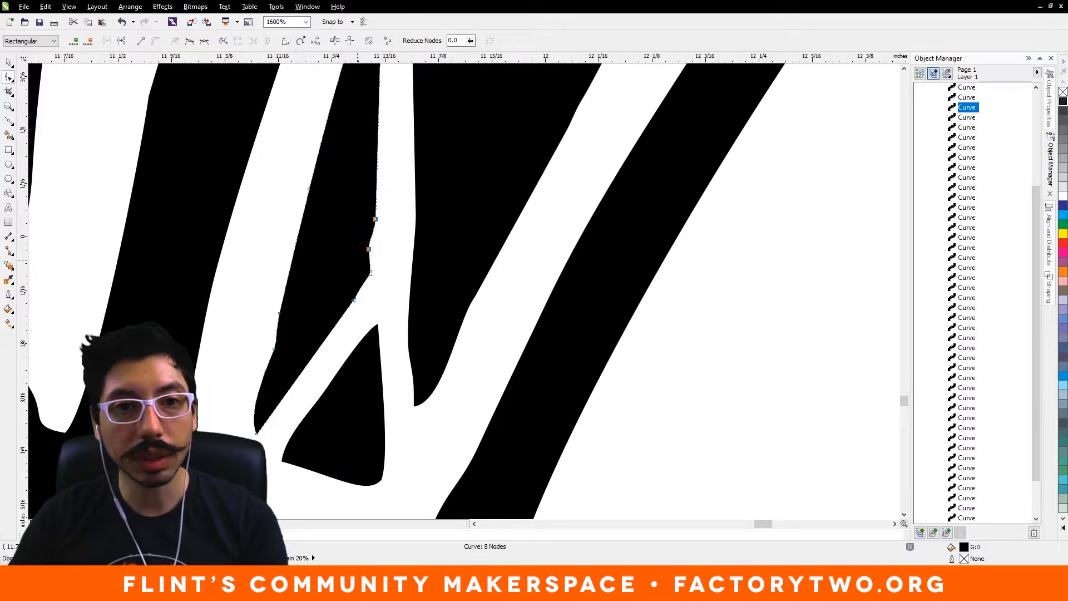
{"action": "left_click", "coordinate": [88, 42]}
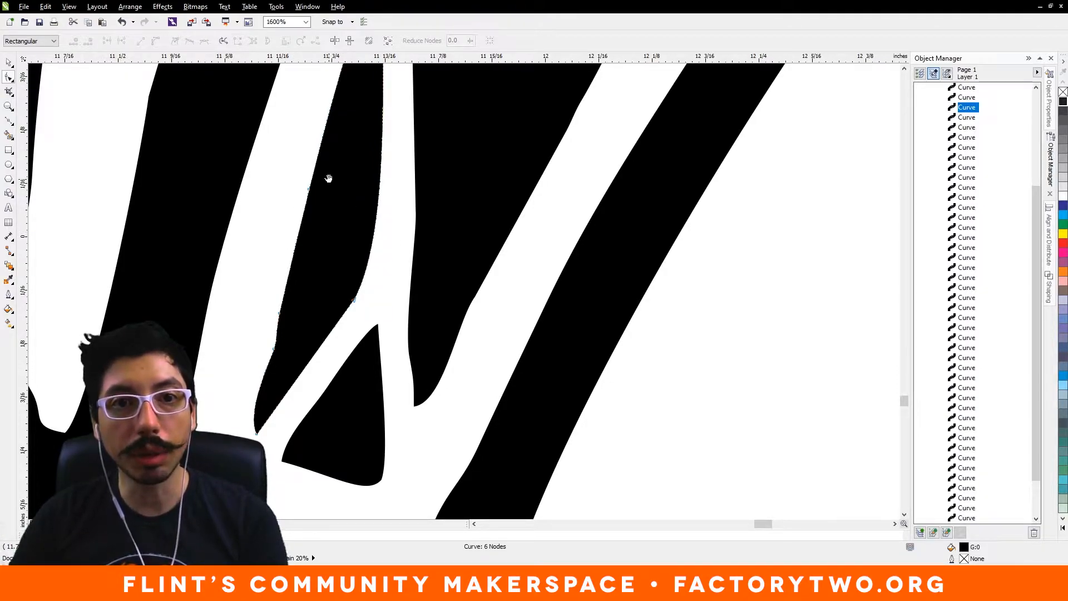
Step: Delete the cluster of excess nodes along the lower outer edge of the mascot's left-hand leg
{"action": "scroll", "coordinate": [280, 241], "scroll_direction": "down", "scroll_amount": 2}
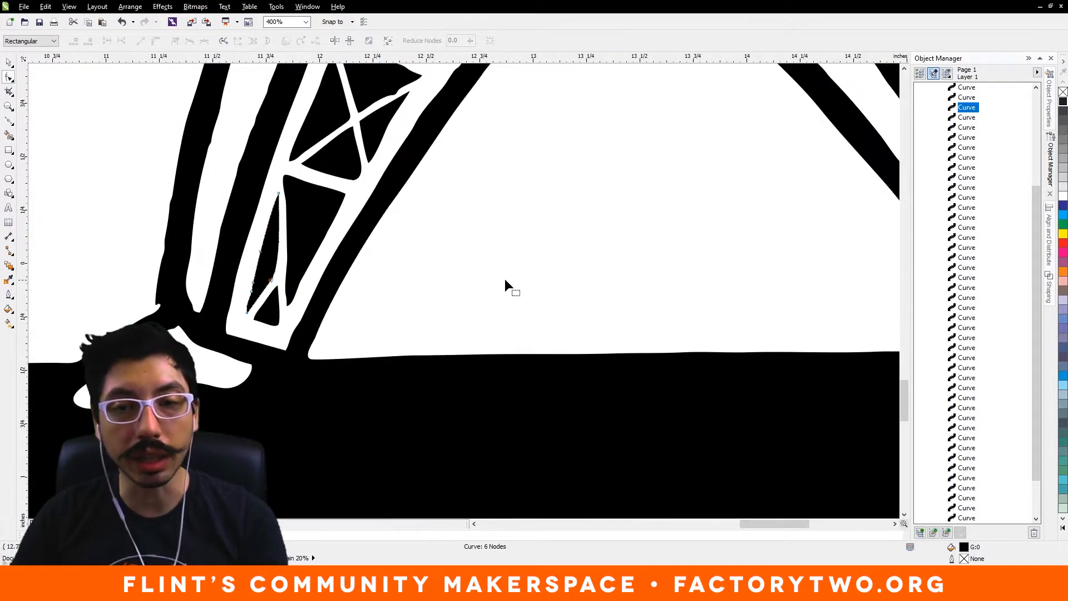
{"action": "left_click_drag", "start_coordinate": [137, 256], "coordinate": [220, 275]}
{"action": "left_click_drag", "start_coordinate": [223, 213], "coordinate": [253, 301]}
{"action": "left_click", "coordinate": [254, 298]}
{"action": "left_click_drag", "start_coordinate": [221, 215], "coordinate": [251, 278]}
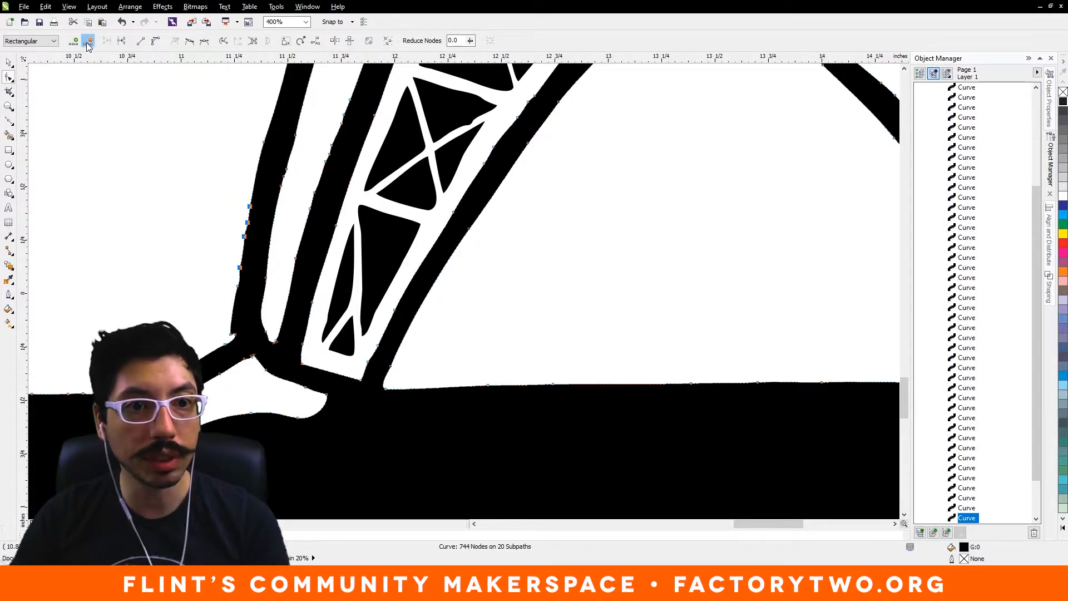
{"action": "key", "text": "Delete"}
Step: Leave node editing, clear the selection and examine the traced legs and the black ground bar beneath the feet
{"action": "left_click_drag", "start_coordinate": [244, 150], "coordinate": [283, 256]}
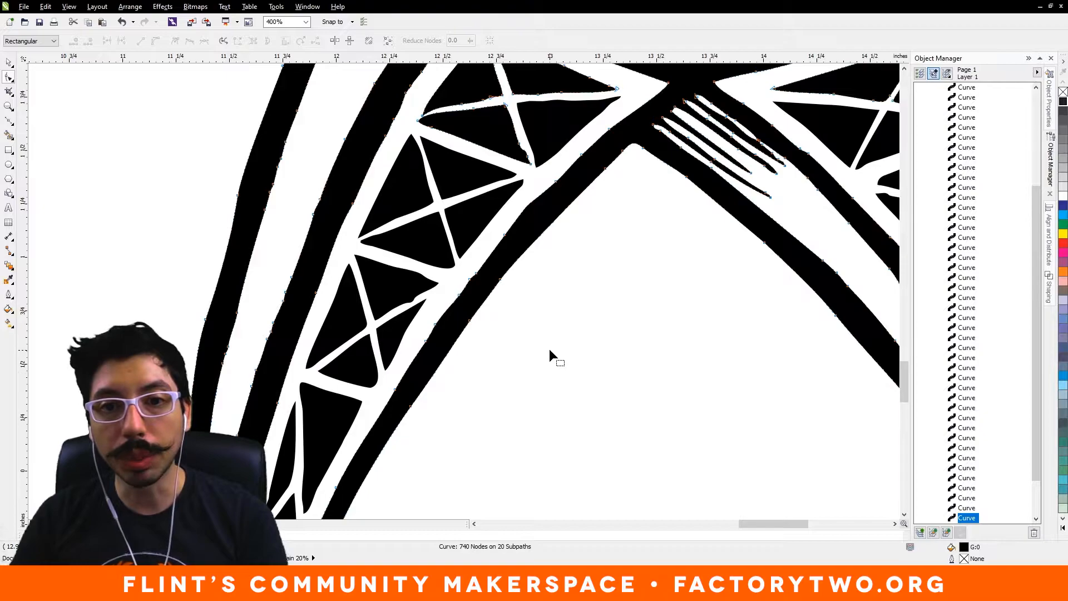
{"action": "left_click_drag", "start_coordinate": [664, 361], "coordinate": [496, 382]}
{"action": "scroll", "coordinate": [555, 312], "scroll_direction": "down", "scroll_amount": 1}
{"action": "scroll", "coordinate": [556, 312], "scroll_direction": "down", "scroll_amount": 1}
{"action": "left_click_drag", "start_coordinate": [664, 280], "coordinate": [617, 290]}
{"action": "scroll", "coordinate": [634, 323], "scroll_direction": "down", "scroll_amount": 1}
{"action": "key", "text": "space"}
{"action": "left_click", "coordinate": [621, 283]}
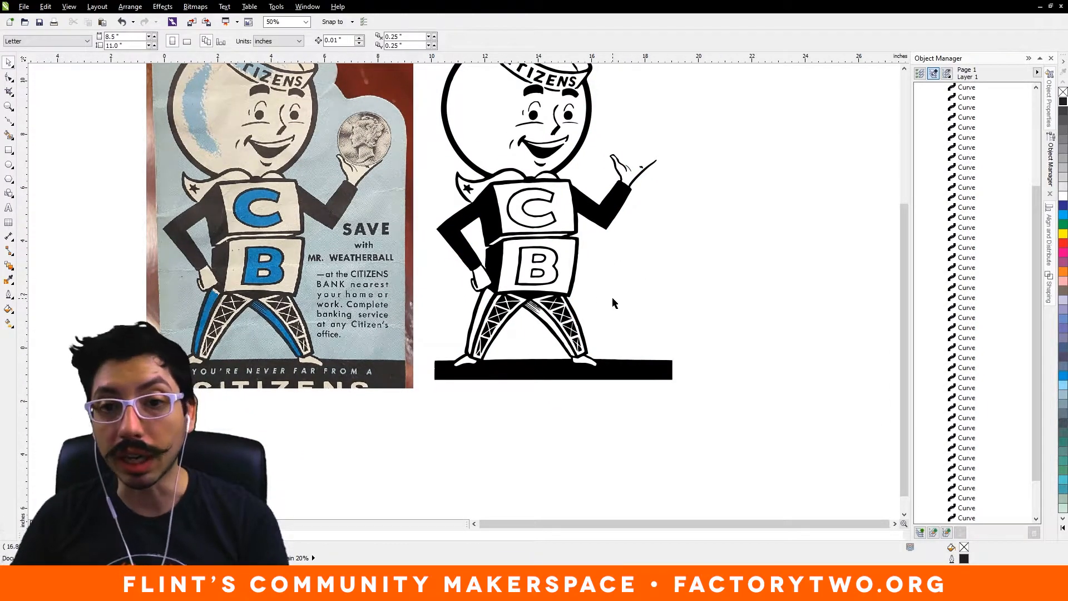
{"action": "left_click_drag", "start_coordinate": [615, 300], "coordinate": [598, 265]}
{"action": "scroll", "coordinate": [599, 285], "scroll_direction": "up", "scroll_amount": 1}
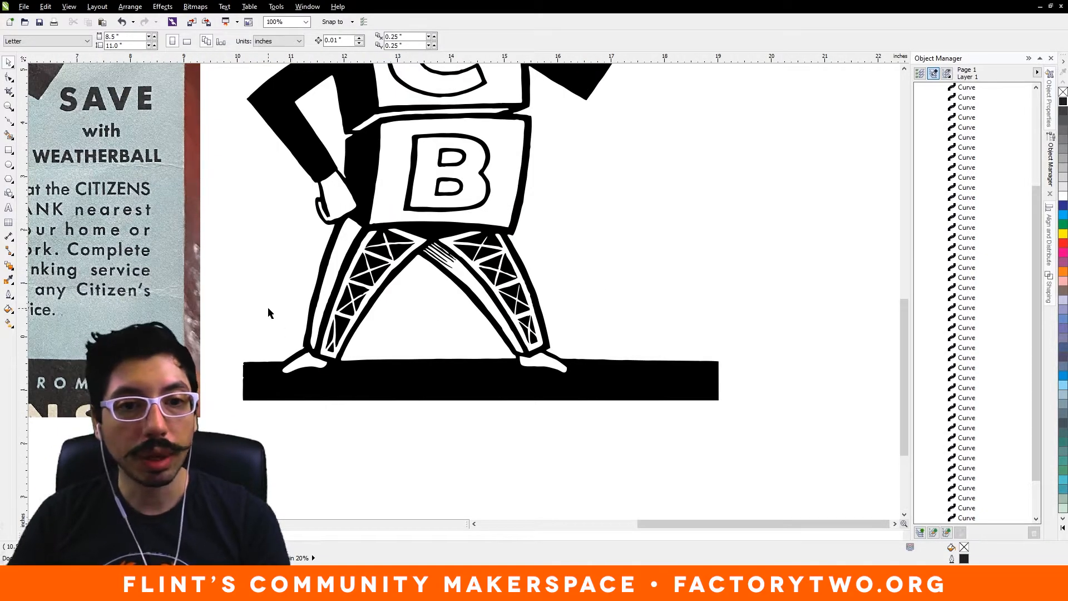
{"action": "left_click_drag", "start_coordinate": [269, 306], "coordinate": [281, 275]}
{"action": "scroll", "coordinate": [259, 301], "scroll_direction": "up", "scroll_amount": 1}
{"action": "left_click_drag", "start_coordinate": [319, 321], "coordinate": [283, 286]}
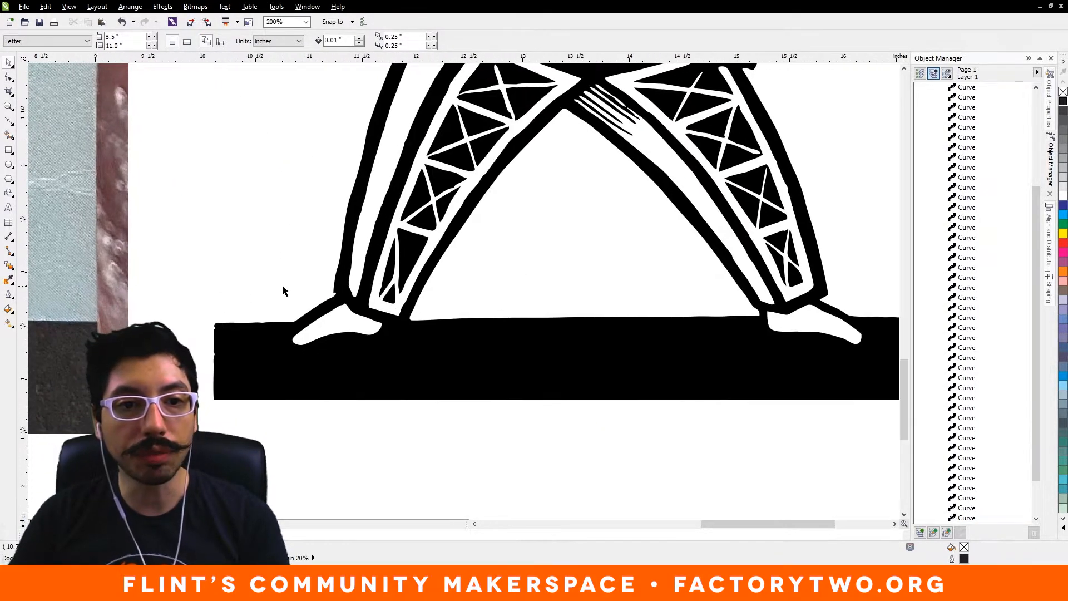
Step: With the Bézier tool, start an outline above the ground bar and curve it beneath the mascot's left-hand foot to the heel
{"action": "left_click", "coordinate": [9, 120]}
{"action": "scroll", "coordinate": [276, 277], "scroll_direction": "up", "scroll_amount": 1}
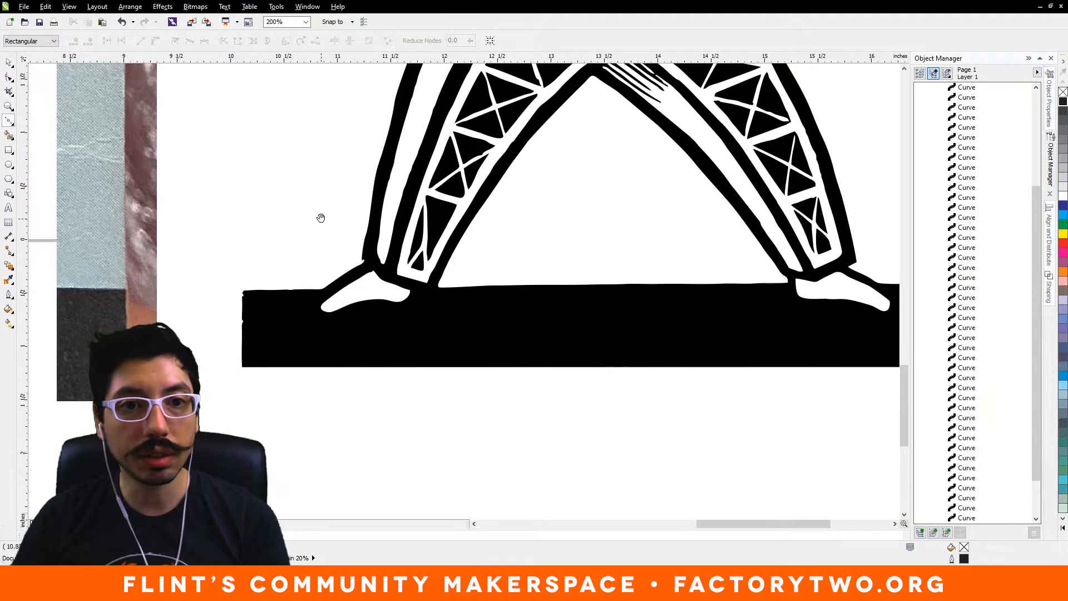
{"action": "scroll", "coordinate": [314, 271], "scroll_direction": "down", "scroll_amount": 1}
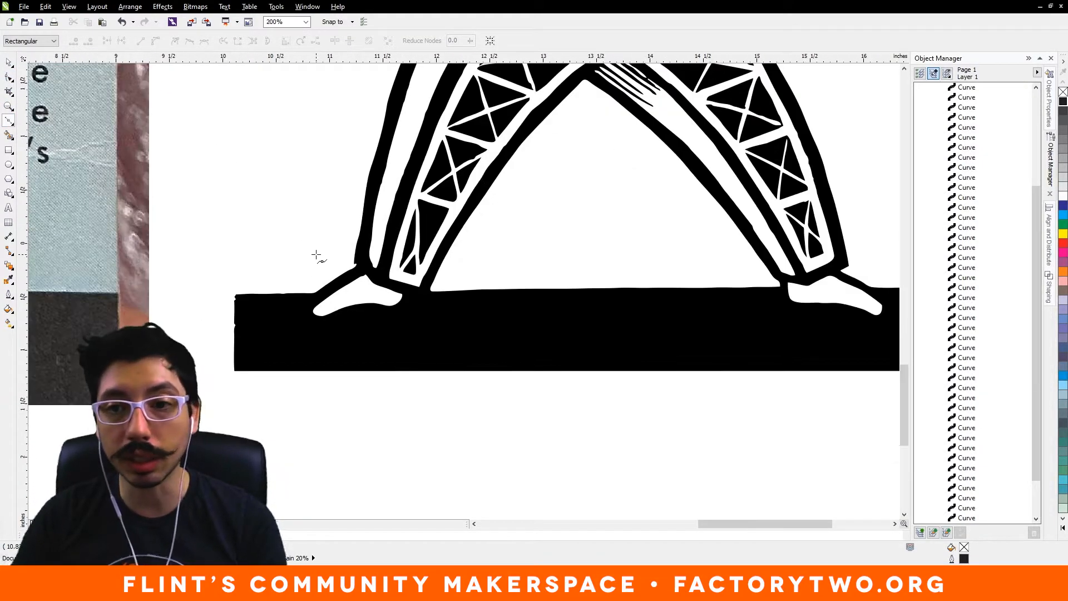
{"action": "left_click_drag", "start_coordinate": [307, 253], "coordinate": [305, 229]}
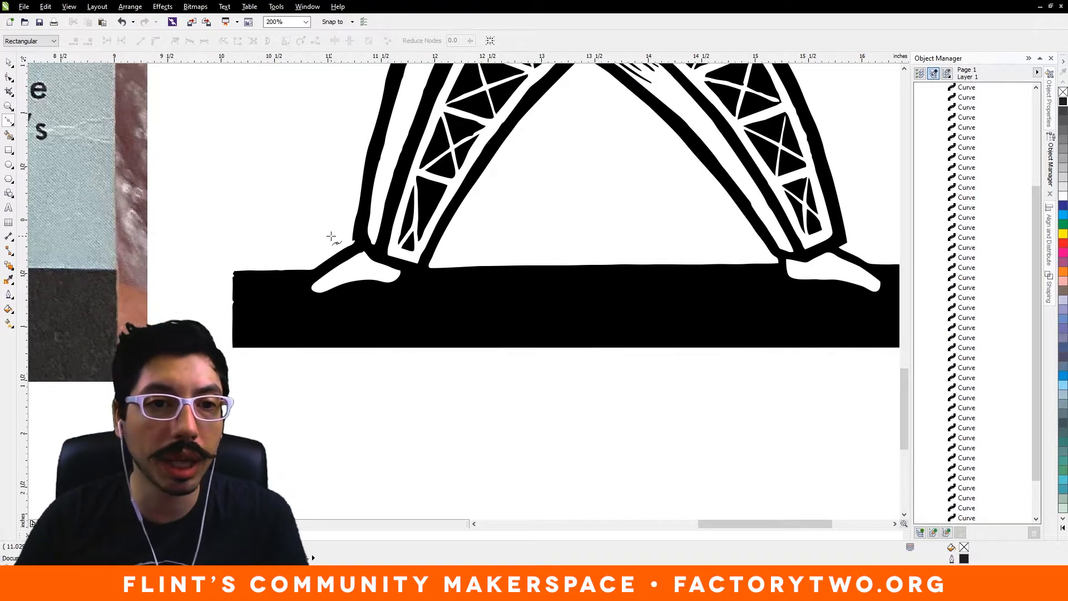
{"action": "left_click", "coordinate": [10, 121]}
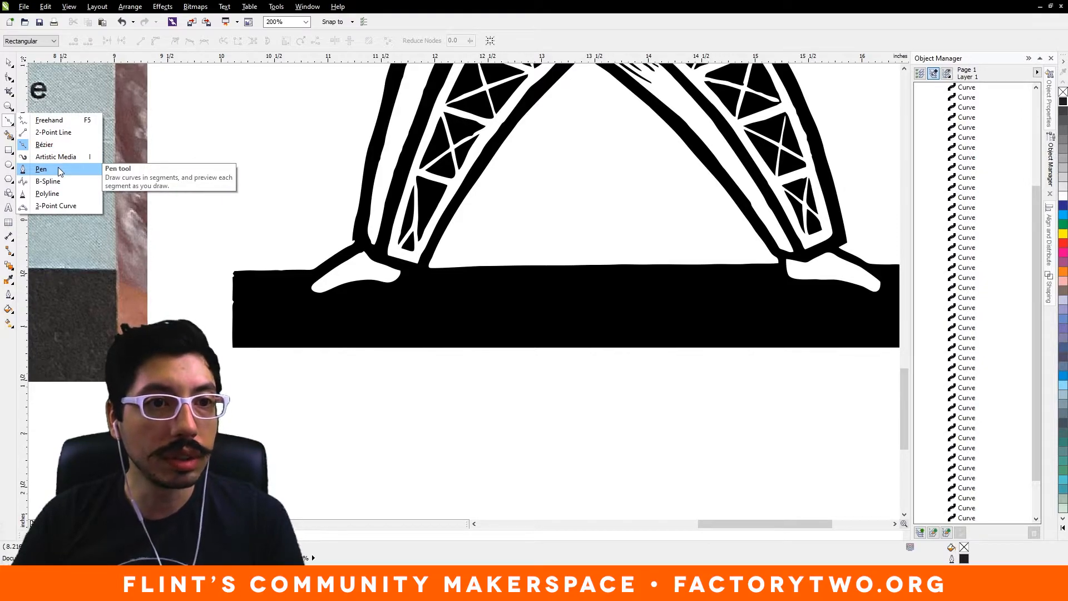
{"action": "left_click", "coordinate": [58, 145]}
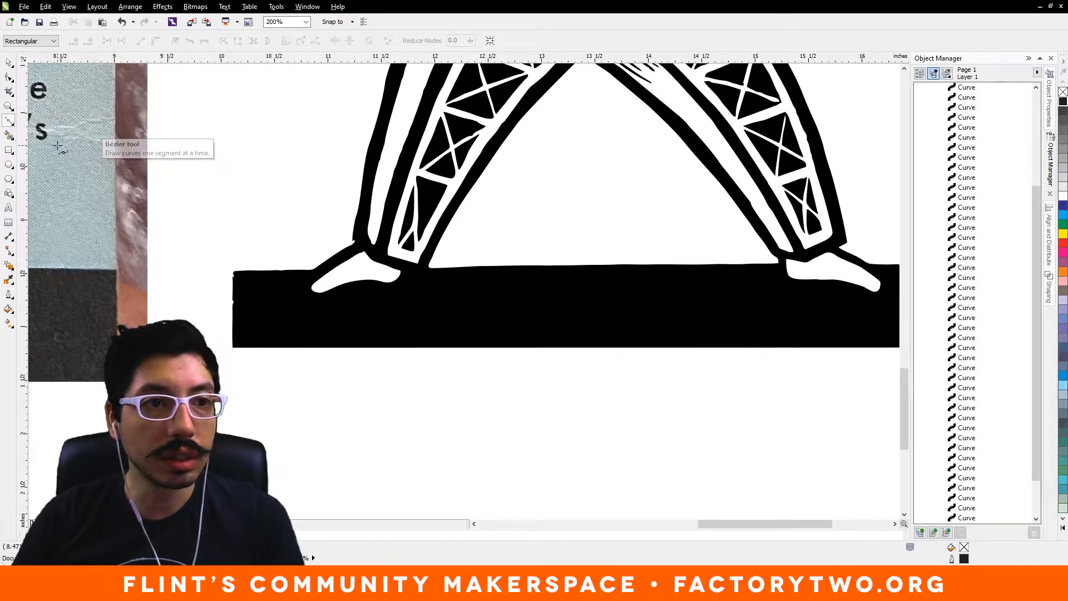
{"action": "left_click", "coordinate": [313, 268]}
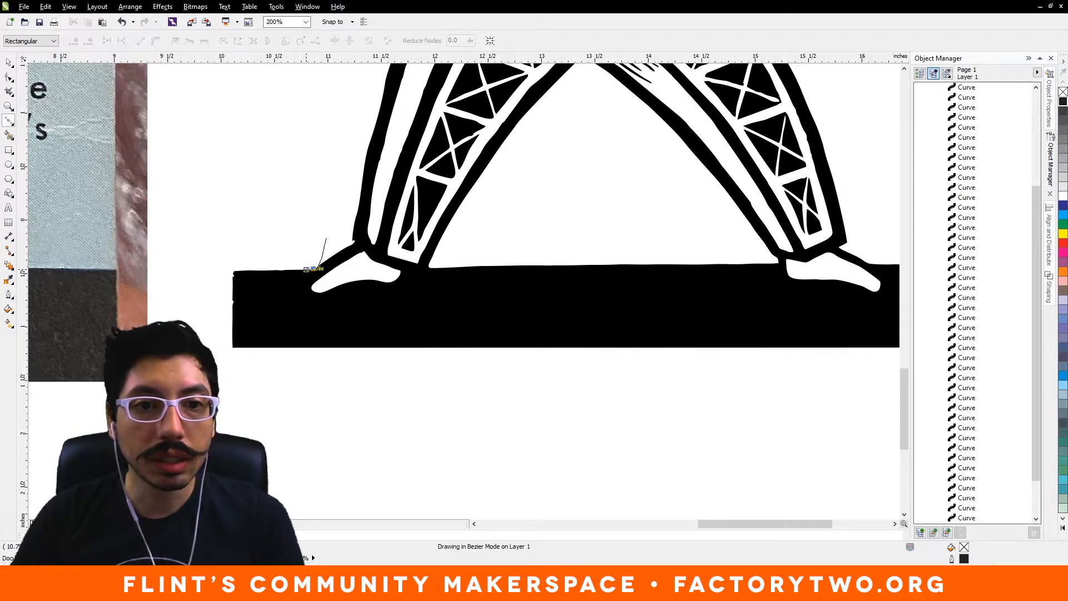
{"action": "double_click", "coordinate": [326, 239]}
{"action": "mouse_move", "coordinate": [312, 305]}
{"action": "left_mouse_down"}
{"action": "mouse_move", "coordinate": [336, 310]}
{"action": "mouse_move", "coordinate": [416, 272]}
{"action": "left_mouse_up"}
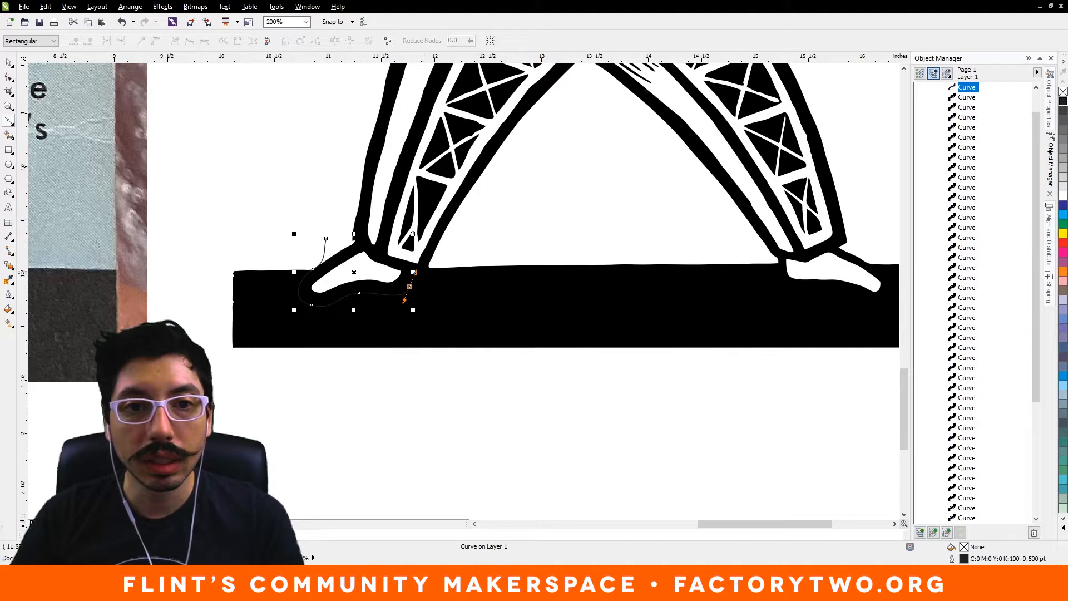
{"action": "left_click", "coordinate": [417, 271]}
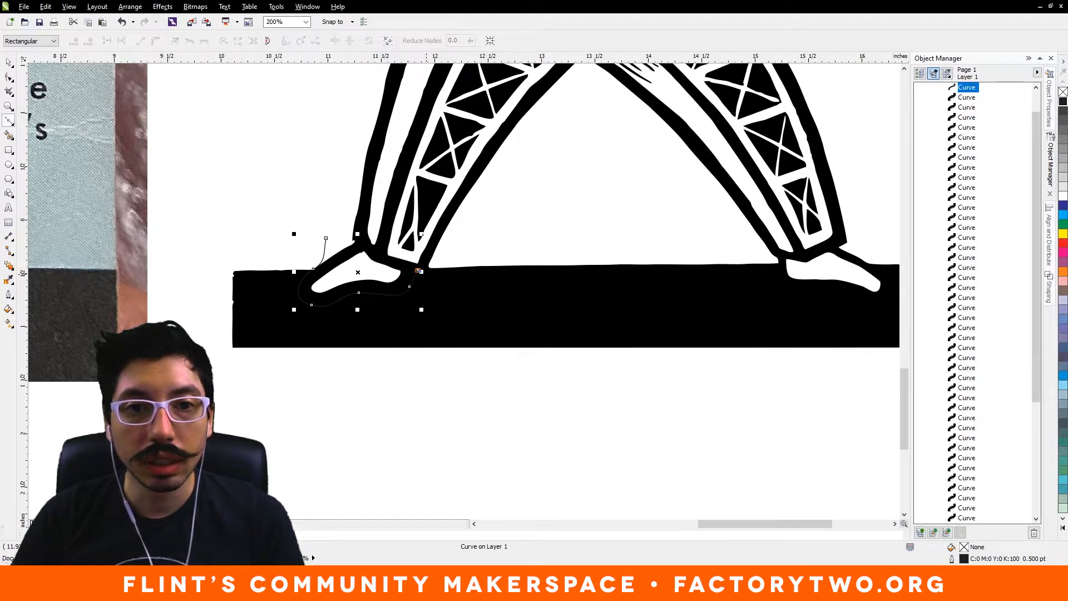
Step: Continue the Bézier outline above the ground bar between the legs and curve it beneath the right-hand foot
{"action": "left_click_drag", "start_coordinate": [426, 272], "coordinate": [469, 247]}
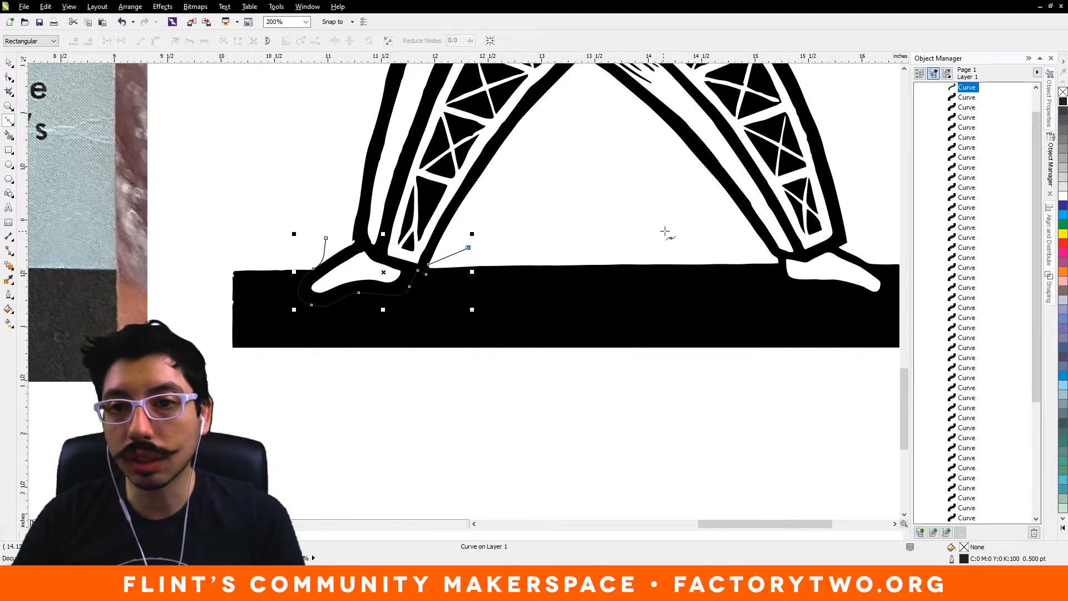
{"action": "left_click", "coordinate": [740, 243]}
{"action": "left_click", "coordinate": [778, 262]}
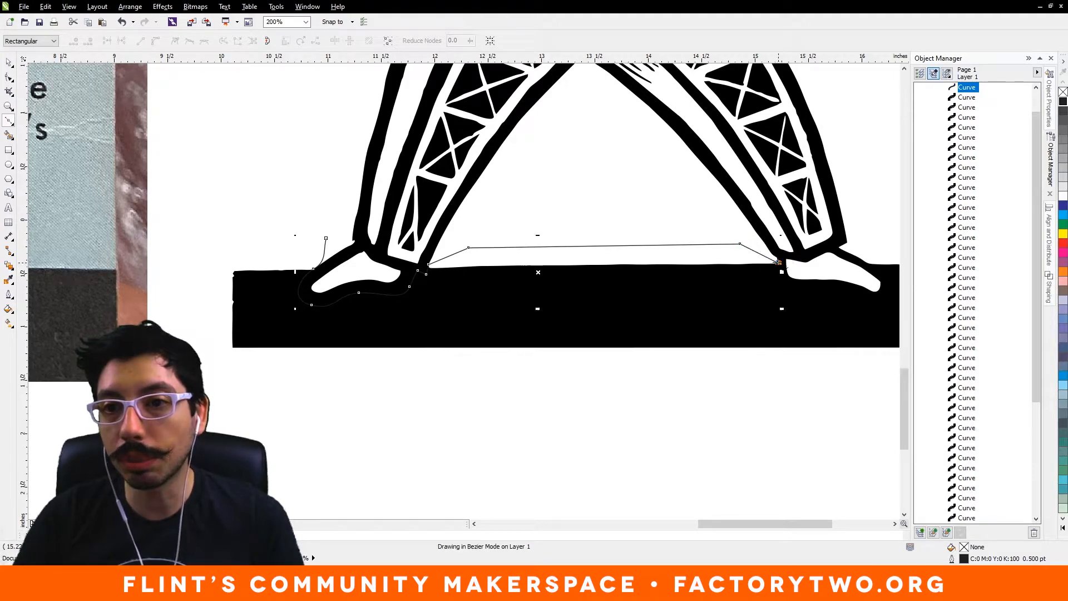
{"action": "mouse_move", "coordinate": [793, 285]}
{"action": "left_mouse_down"}
{"action": "mouse_move", "coordinate": [860, 299]}
{"action": "mouse_move", "coordinate": [582, 257]}
{"action": "mouse_move", "coordinate": [549, 220]}
{"action": "left_mouse_up"}
{"action": "left_click", "coordinate": [568, 190]}
Step: Carry the Bézier outline around the ground bar's right end, underside and left end, and close it at its starting node
{"action": "left_click", "coordinate": [696, 197]}
{"action": "left_click", "coordinate": [885, 206]}
{"action": "left_click", "coordinate": [877, 351]}
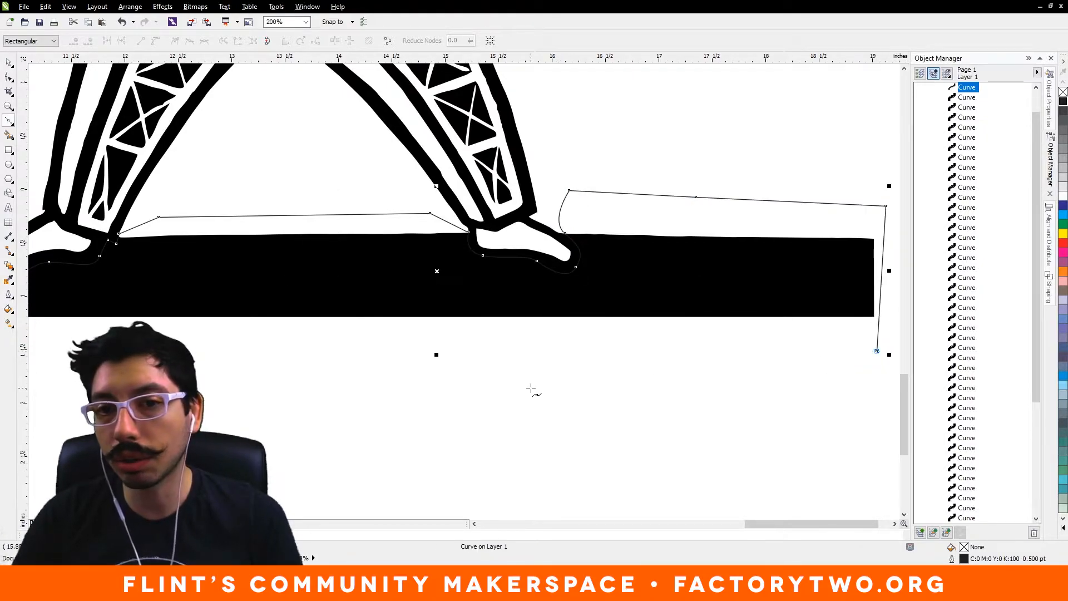
{"action": "left_click", "coordinate": [529, 387]}
{"action": "left_click_drag", "start_coordinate": [201, 354], "coordinate": [594, 359]}
{"action": "left_click", "coordinate": [514, 370]}
{"action": "left_click", "coordinate": [318, 348]}
{"action": "left_click", "coordinate": [290, 302]}
{"action": "left_click", "coordinate": [309, 166]}
{"action": "left_click", "coordinate": [409, 213]}
Step: Give the closed outline around the ground bar a uniform fill and set its color to 70% black
{"action": "left_click", "coordinate": [8, 63]}
{"action": "left_click_drag", "start_coordinate": [430, 141], "coordinate": [357, 146]}
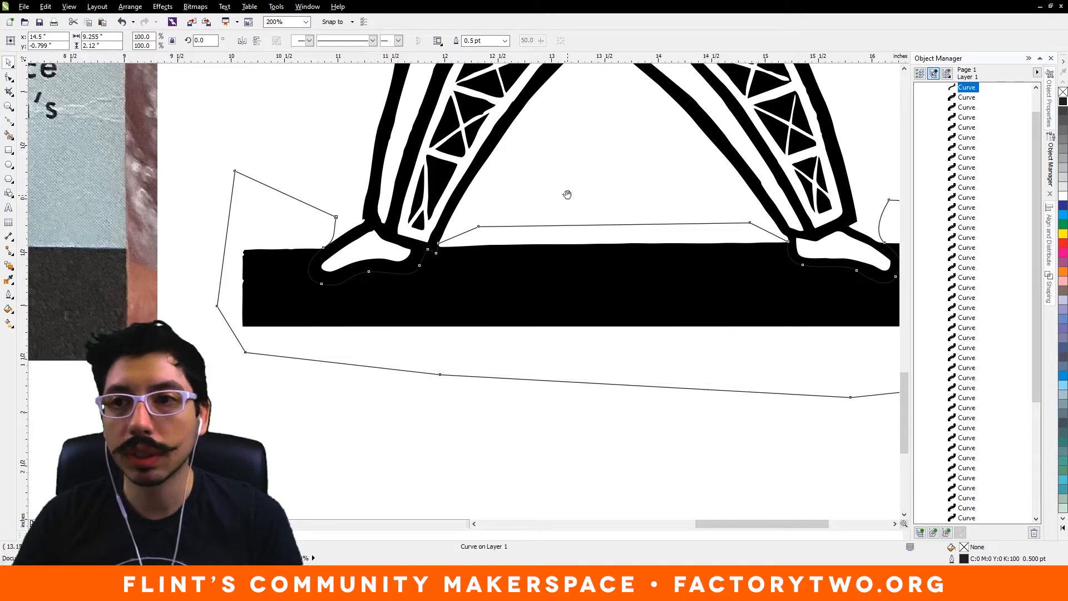
{"action": "left_click", "coordinate": [1050, 106]}
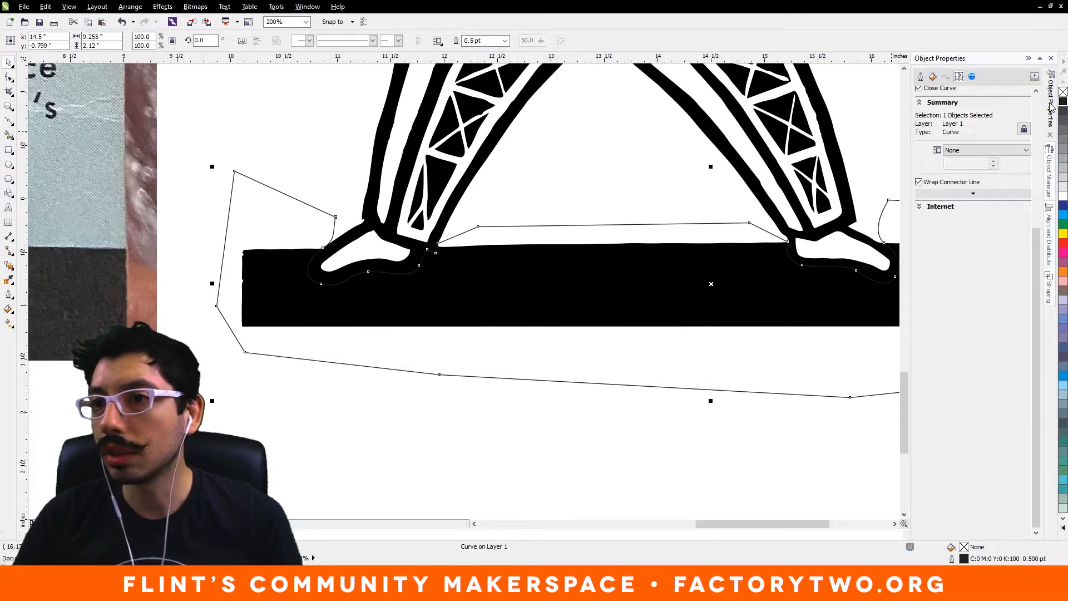
{"action": "left_click", "coordinate": [933, 76]}
{"action": "left_click", "coordinate": [936, 106]}
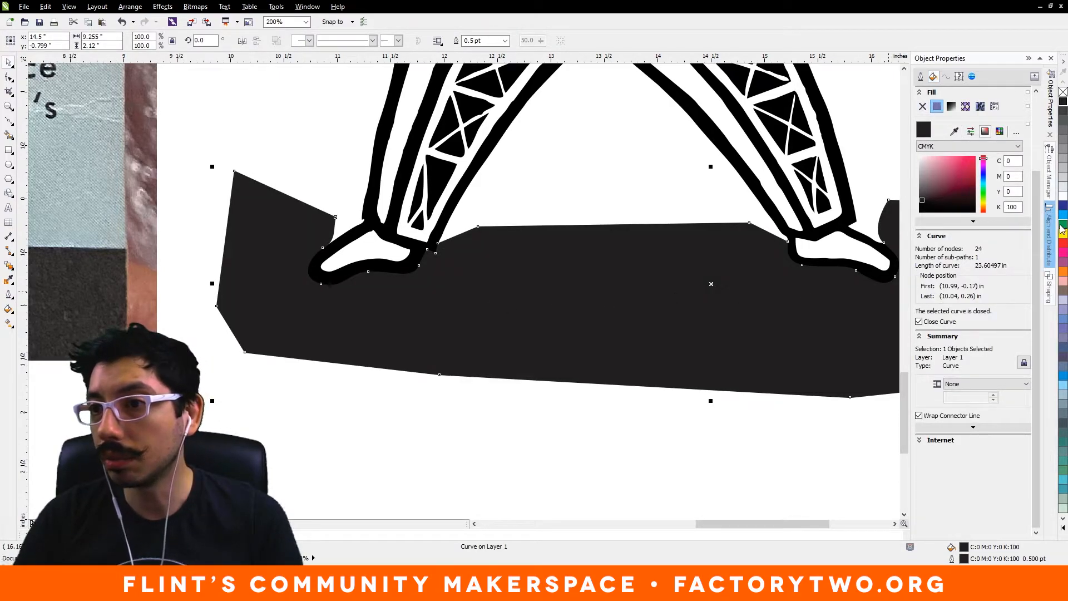
{"action": "left_click_drag", "start_coordinate": [677, 162], "coordinate": [596, 174]}
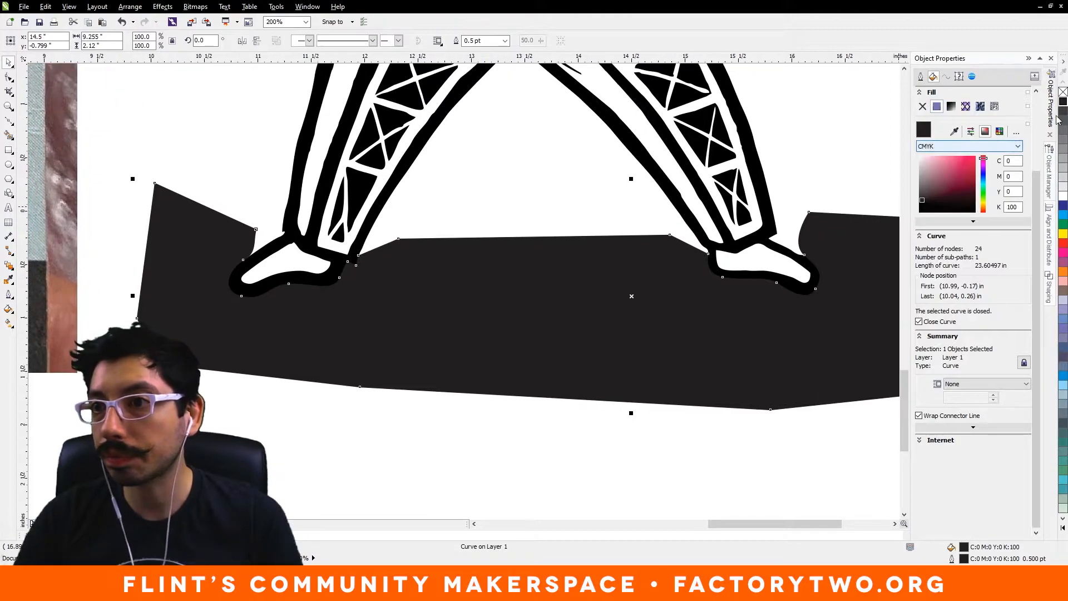
{"action": "left_click", "coordinate": [1062, 129]}
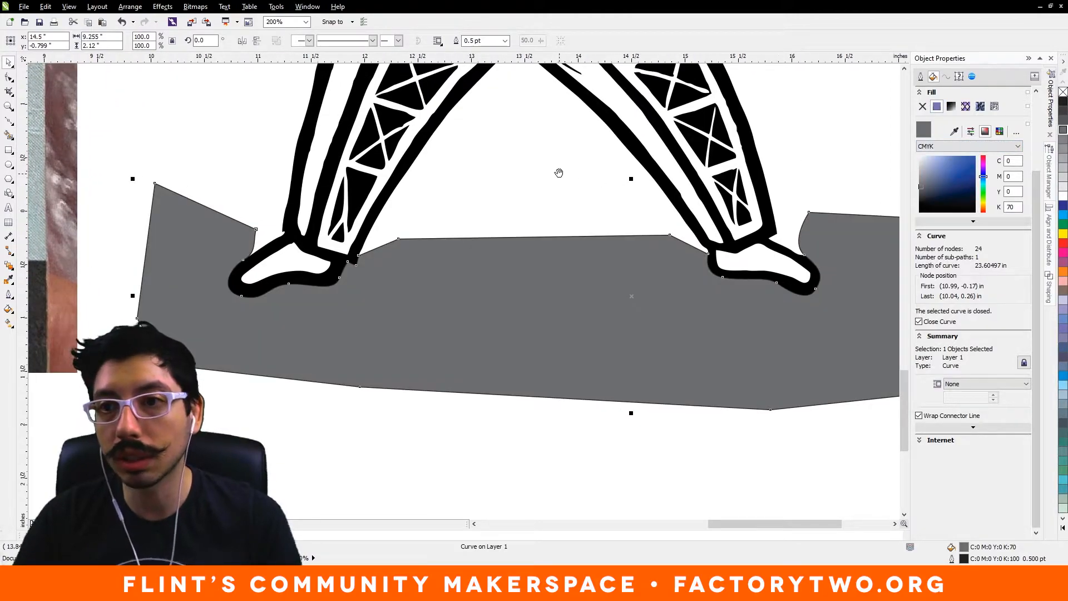
Step: Set the gray ground shape's outline width to None and deselect the shape
{"action": "left_click_drag", "start_coordinate": [559, 173], "coordinate": [507, 174]}
{"action": "left_click", "coordinate": [921, 76]}
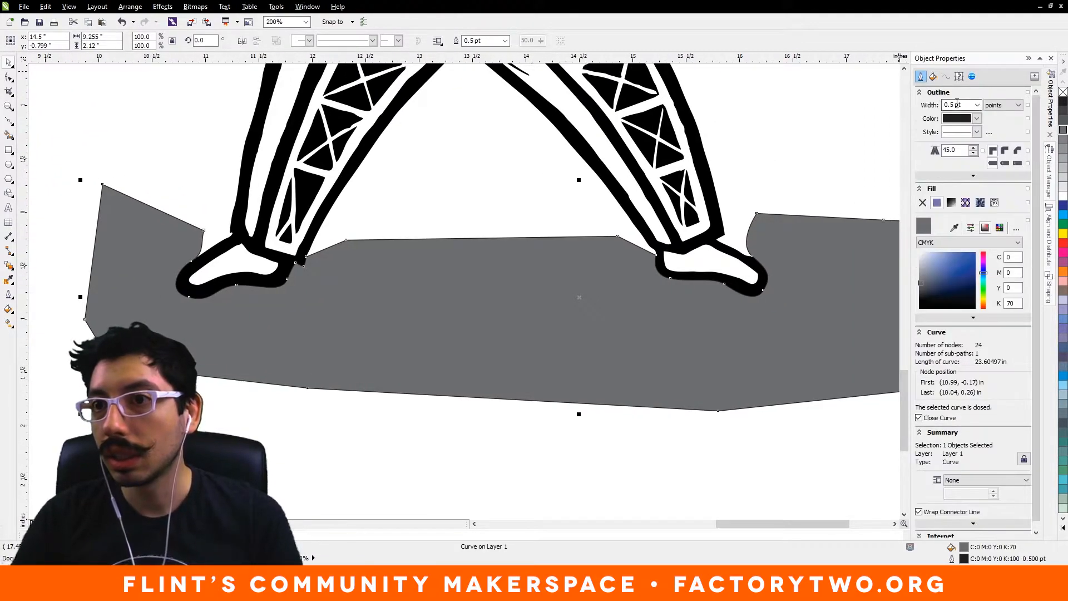
{"action": "left_click", "coordinate": [977, 106]}
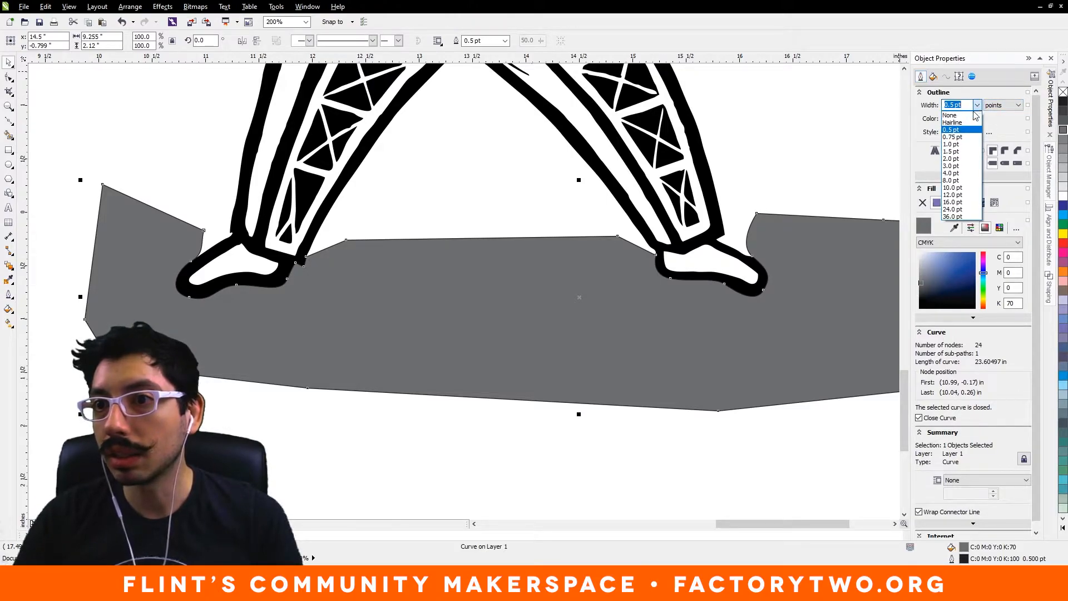
{"action": "left_click", "coordinate": [952, 116]}
{"action": "left_click", "coordinate": [817, 136]}
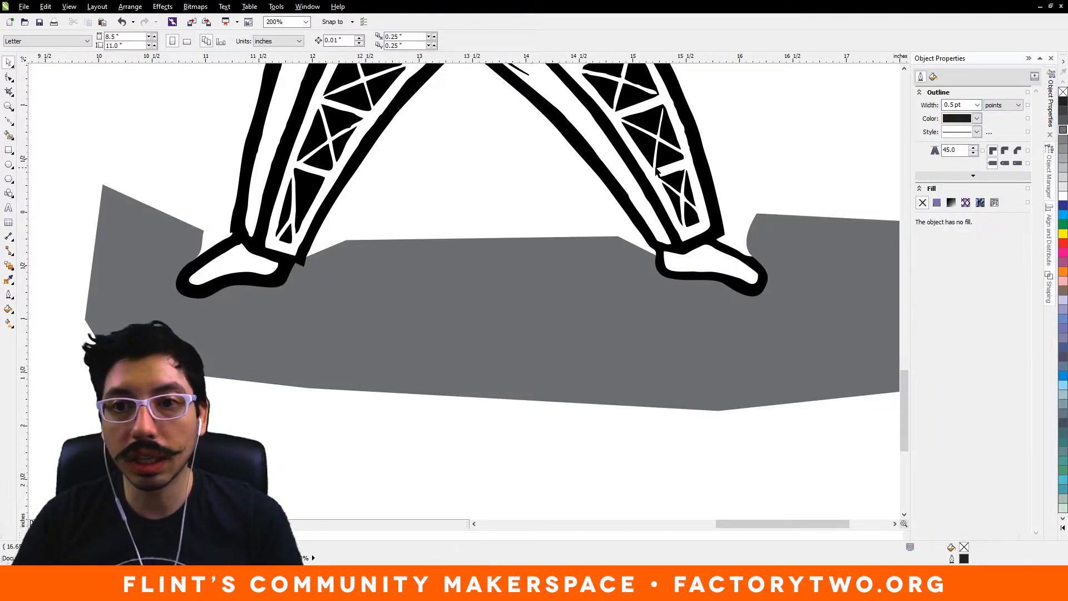
Step: With the Shape tool, nudge the gray shape's nodes at the left-hand foot's heel to fit the black foot outline
{"action": "left_click", "coordinate": [9, 78]}
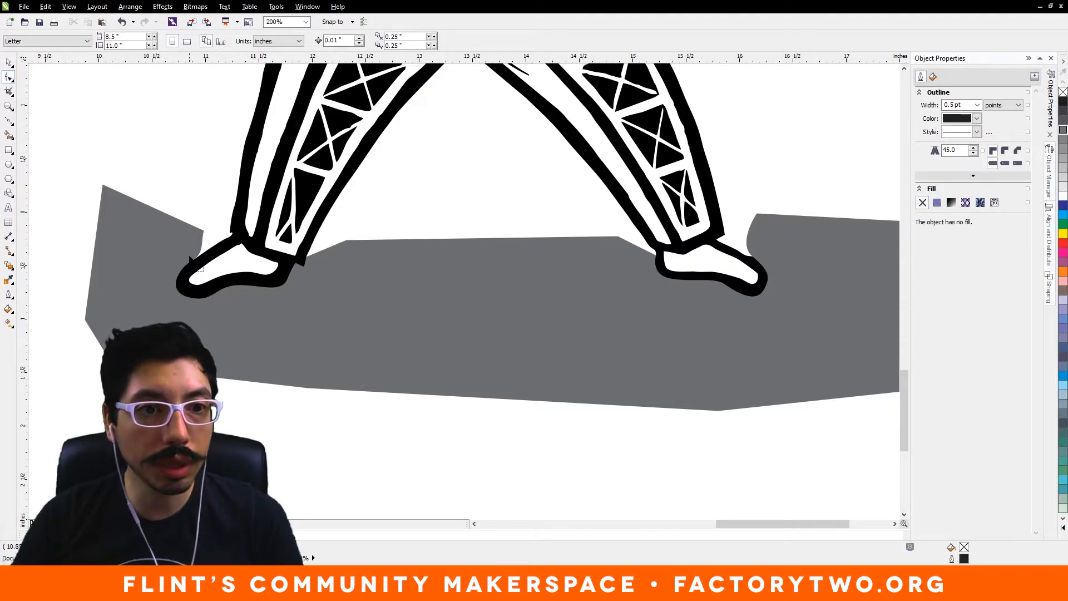
{"action": "left_click", "coordinate": [306, 264]}
{"action": "scroll", "coordinate": [294, 272], "scroll_direction": "up", "scroll_amount": 1}
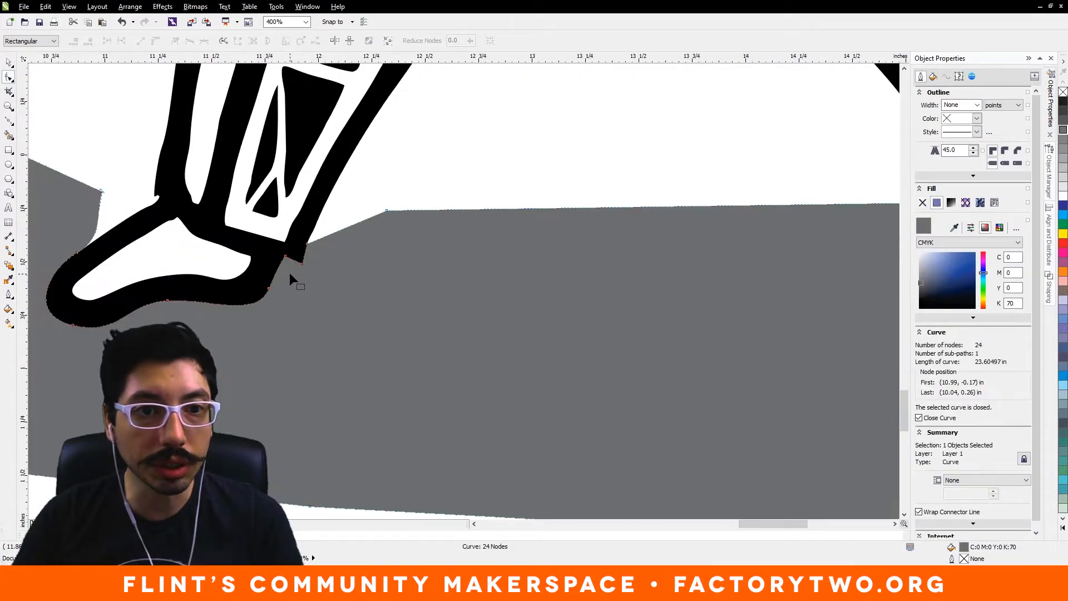
{"action": "left_click", "coordinate": [301, 262]}
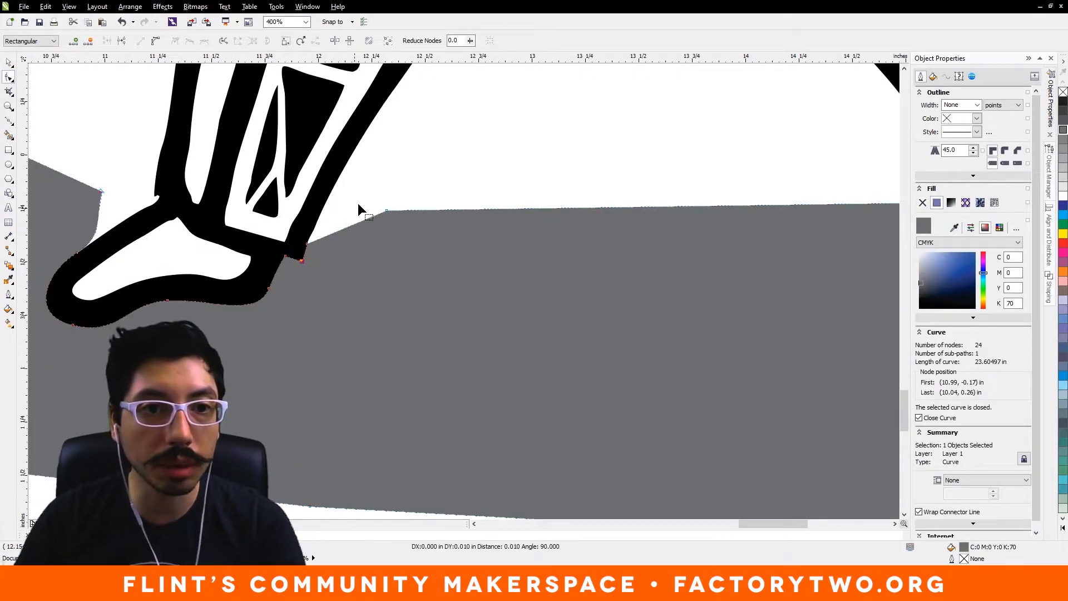
{"action": "left_click", "coordinate": [269, 288]}
{"action": "mouse_move", "coordinate": [269, 288]}
{"action": "left_mouse_down"}
{"action": "mouse_move", "coordinate": [261, 286]}
{"action": "mouse_move", "coordinate": [272, 289]}
{"action": "left_mouse_up"}
{"action": "key", "text": "Right"}
Step: Move the gray shape's nodes under the left-hand foot's sole and toe slightly upward to refine the foot outline
{"action": "left_click_drag", "start_coordinate": [169, 303], "coordinate": [169, 301]}
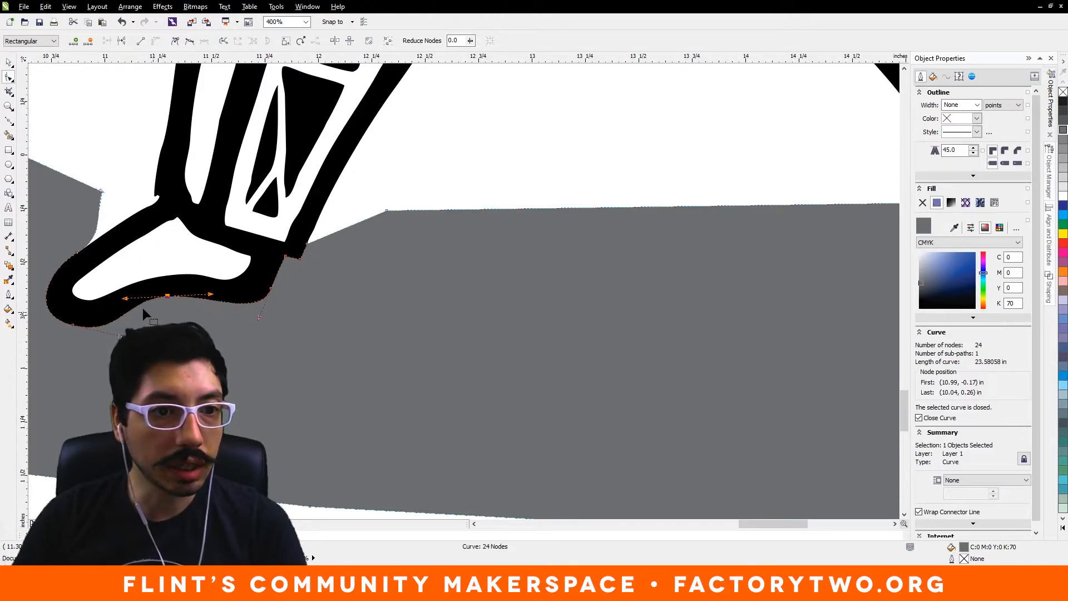
{"action": "left_click_drag", "start_coordinate": [72, 325], "coordinate": [74, 322]}
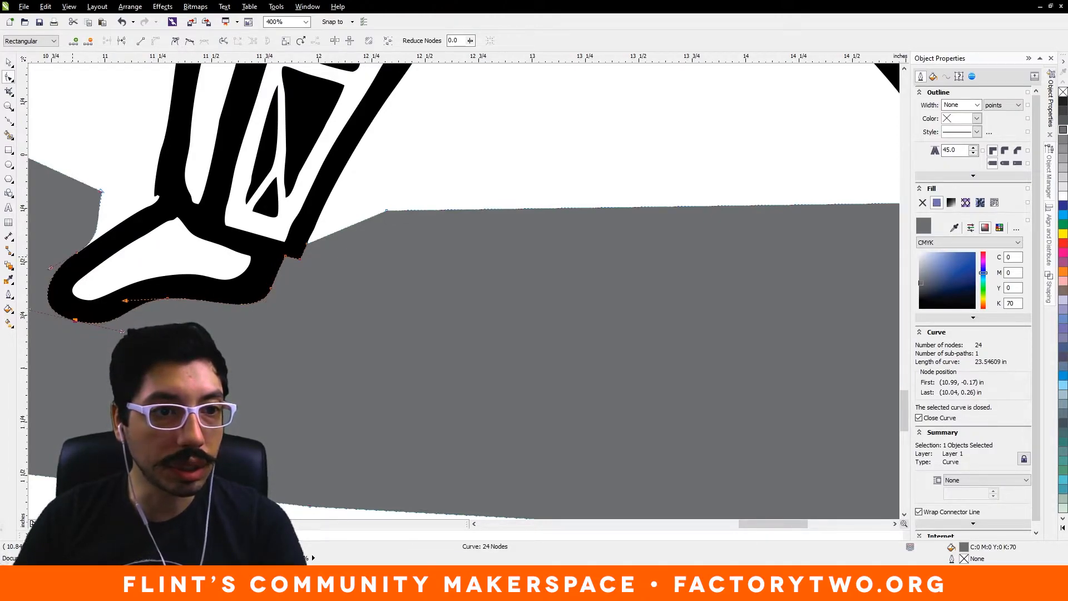
{"action": "left_click", "coordinate": [112, 192]}
Step: Nudge the gray shape's node beneath the right-hand foot's toe upward and slightly outward
{"action": "scroll", "coordinate": [431, 222], "scroll_direction": "right", "scroll_amount": 5}
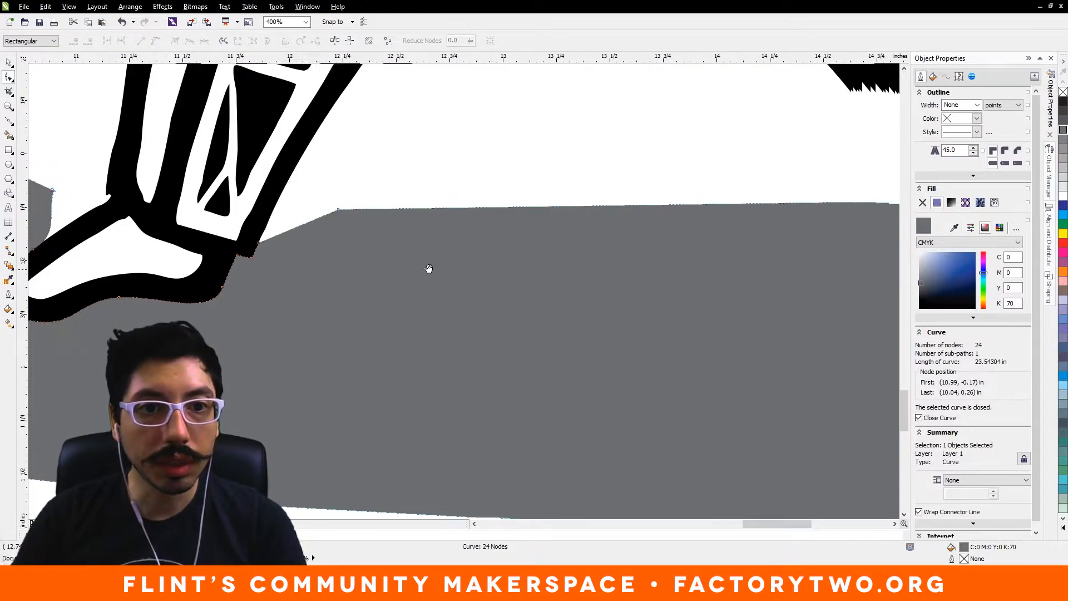
{"action": "scroll", "coordinate": [621, 267], "scroll_direction": "right", "scroll_amount": 7}
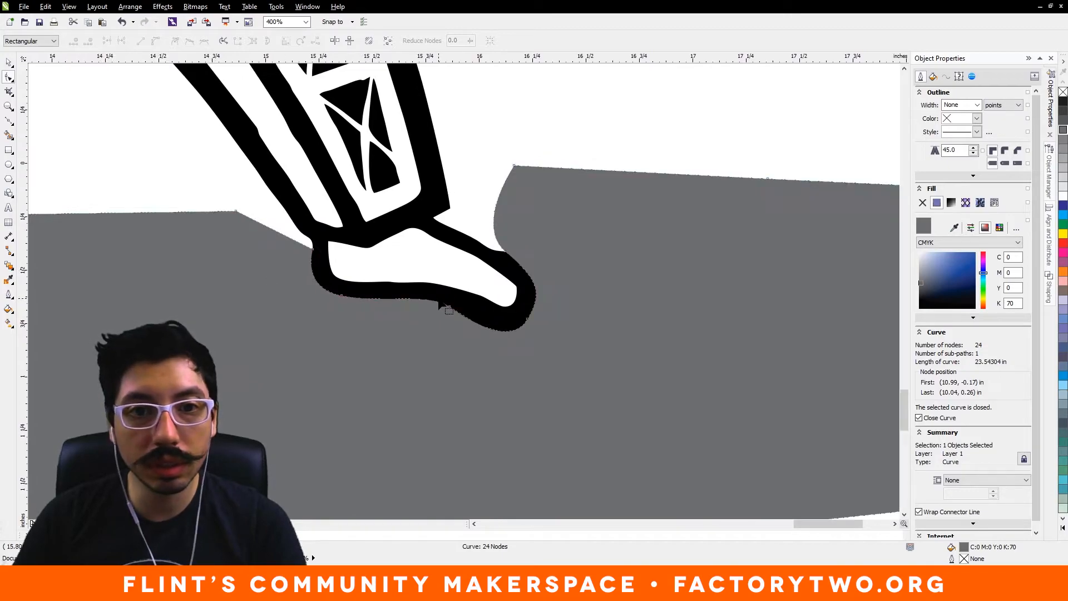
{"action": "left_click", "coordinate": [527, 316]}
{"action": "key", "text": "Up"}
{"action": "key", "text": "Up"}
{"action": "key", "text": "Up"}
{"action": "key", "text": "Up"}
{"action": "key", "text": "Right"}
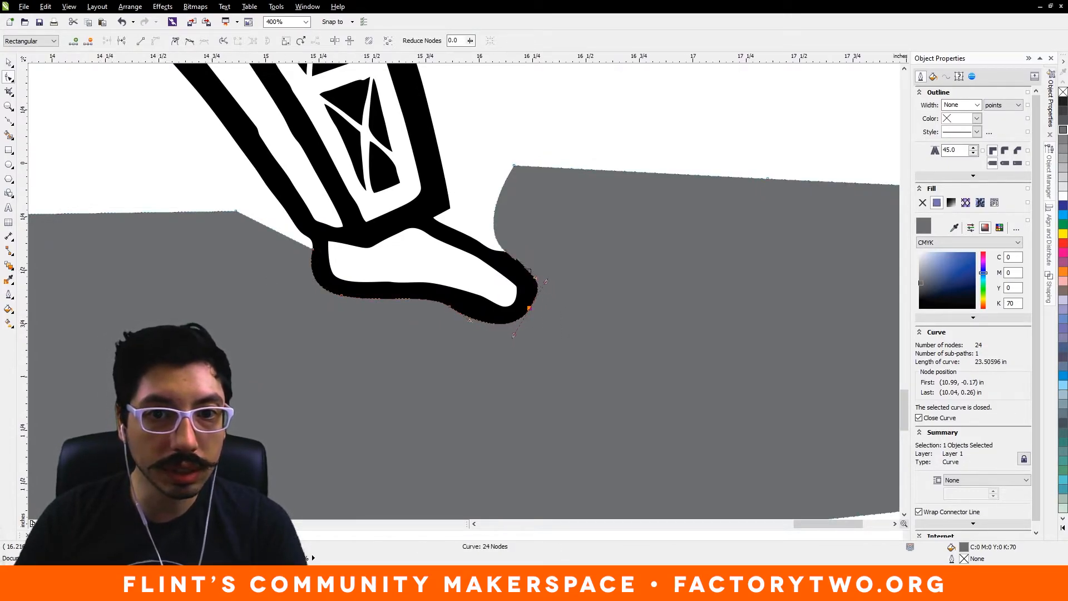
Step: Reshape the gray shape's curve over the top of the right-hand foot's toe to follow a rounded contour
{"action": "left_click_drag", "start_coordinate": [504, 251], "coordinate": [528, 267]}
{"action": "left_click_drag", "start_coordinate": [528, 267], "coordinate": [531, 266]}
{"action": "left_click_drag", "start_coordinate": [531, 265], "coordinate": [474, 268]}
{"action": "left_click", "coordinate": [488, 158]}
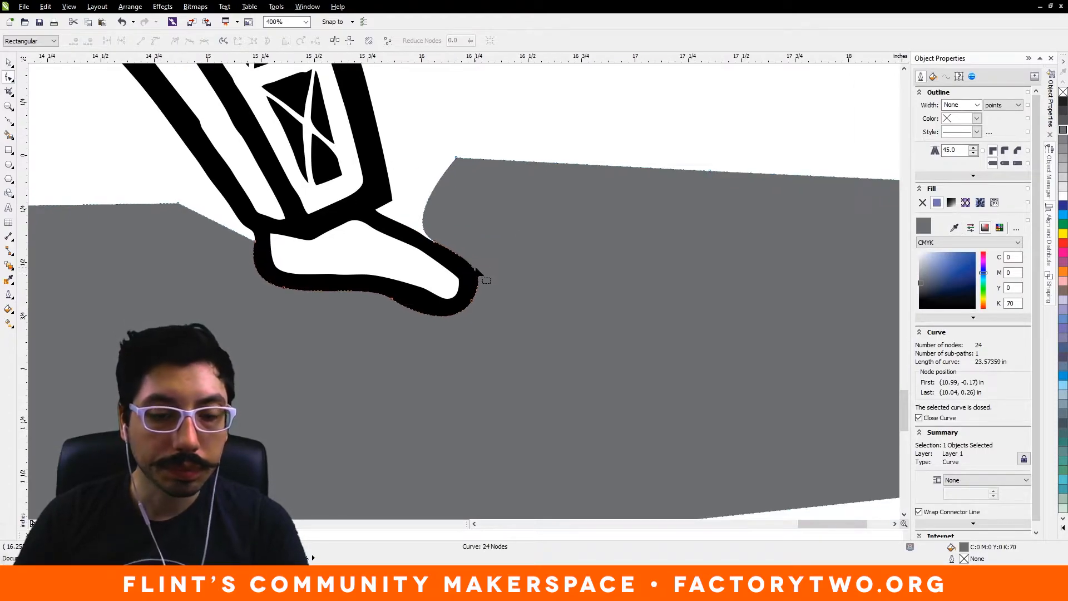
Step: Select the gray shape together with the mascot's black curve and cut the ground bar away with the Back minus front shaping operation
{"action": "left_click_drag", "start_coordinate": [282, 300], "coordinate": [495, 299]}
{"action": "scroll", "coordinate": [354, 291], "scroll_direction": "down", "scroll_amount": 2}
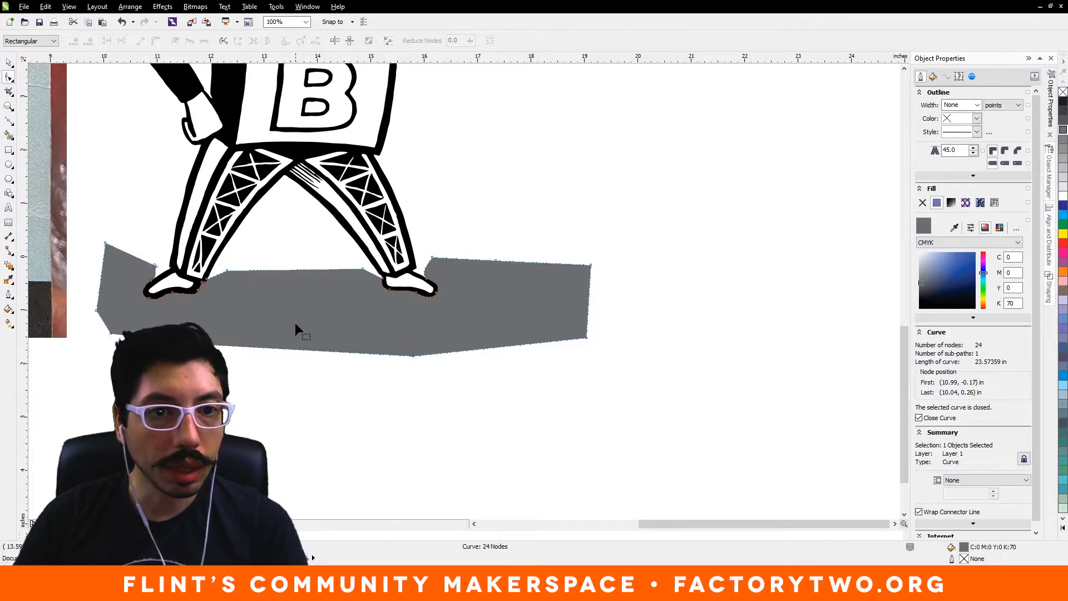
{"action": "left_click", "coordinate": [9, 62]}
{"action": "left_click", "coordinate": [111, 115]}
{"action": "left_click_drag", "start_coordinate": [115, 114], "coordinate": [174, 155]}
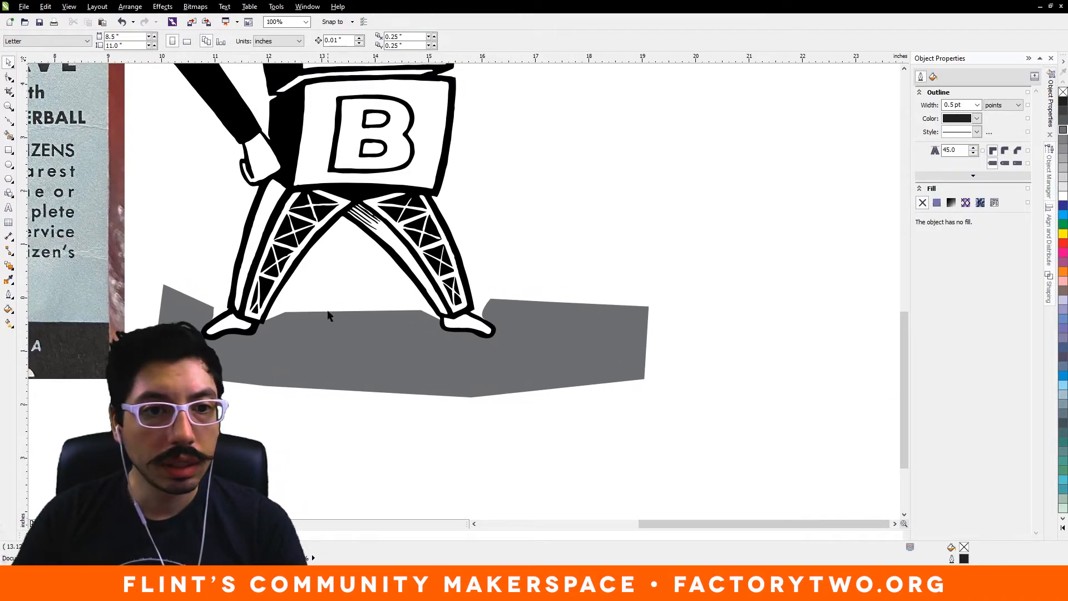
{"action": "left_click", "coordinate": [319, 332]}
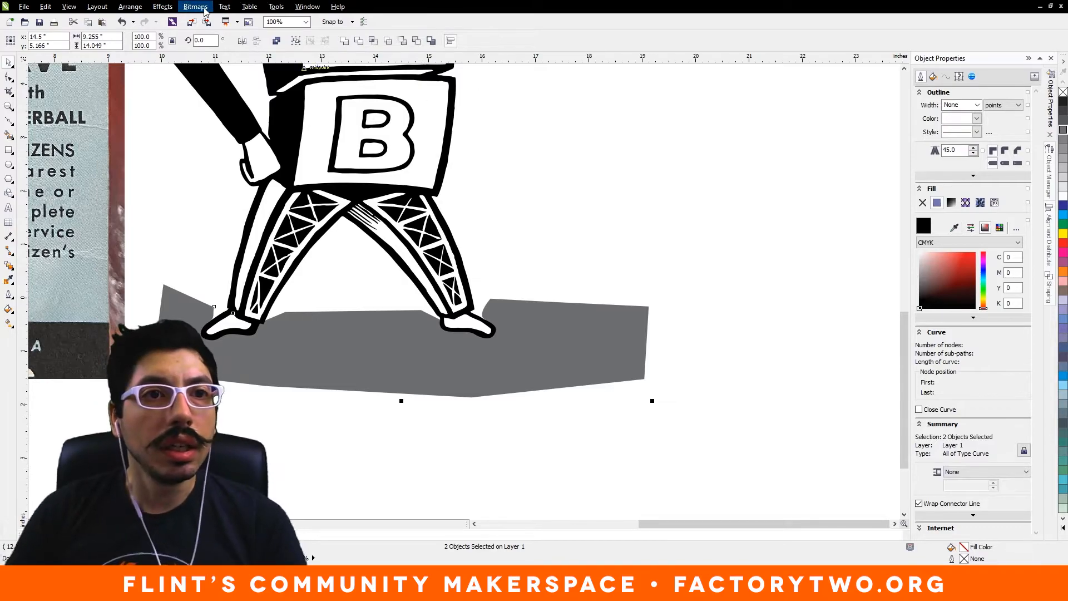
{"action": "left_click", "coordinate": [106, 8]}
{"action": "mouse_move", "coordinate": [124, 7]}
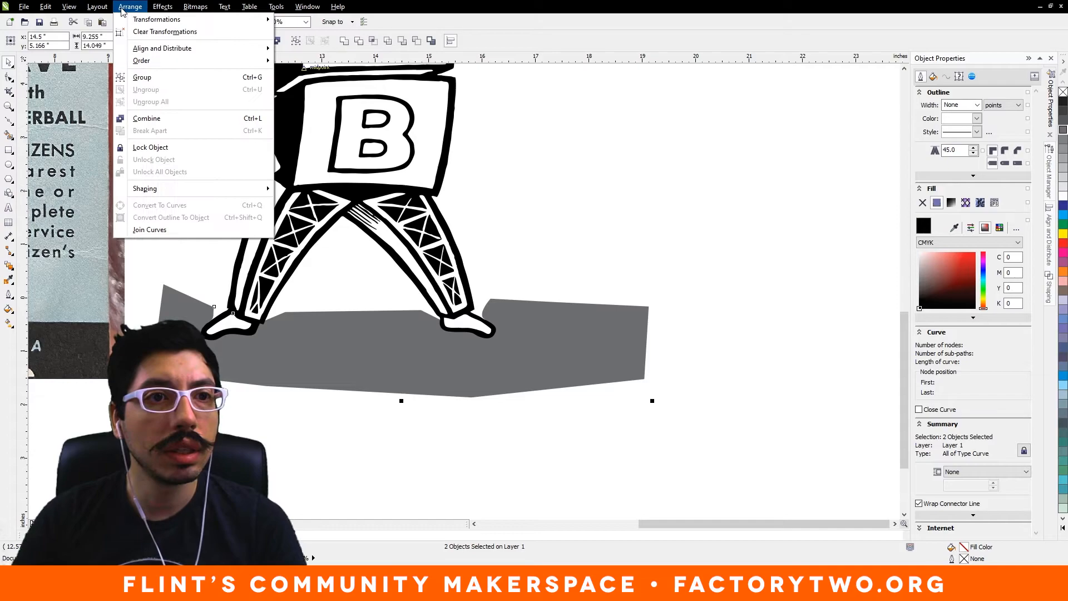
{"action": "left_click", "coordinate": [156, 7]}
{"action": "left_click", "coordinate": [1050, 283]}
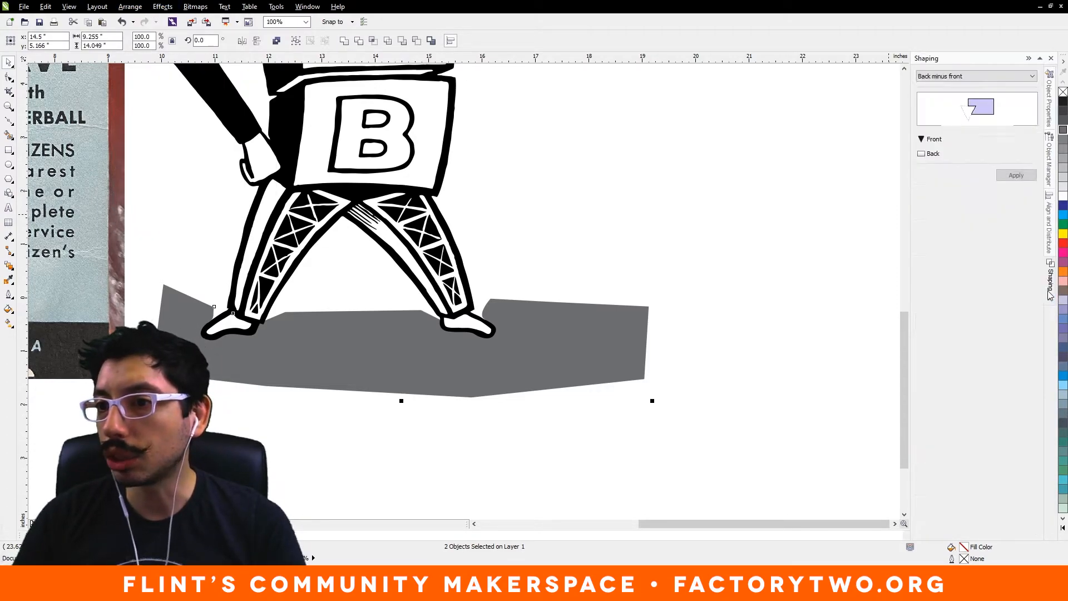
{"action": "left_click", "coordinate": [955, 78]}
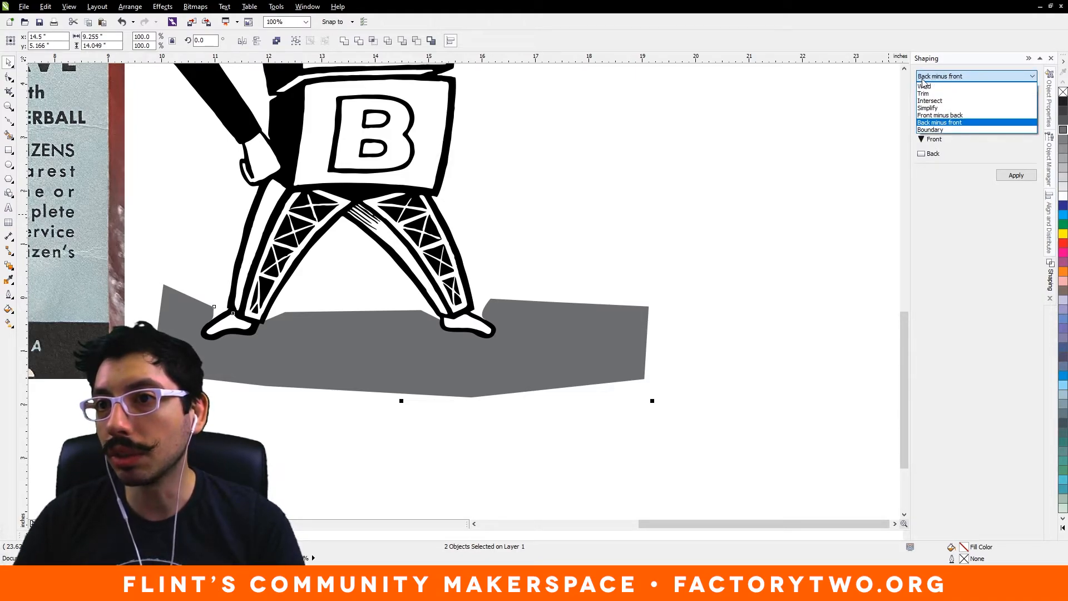
{"action": "left_click", "coordinate": [947, 122]}
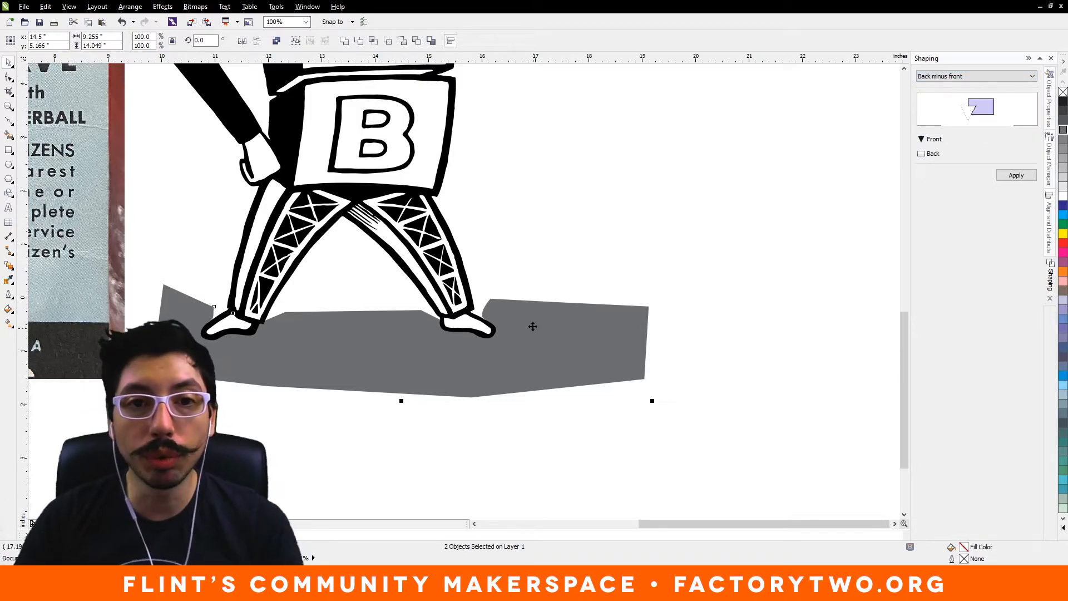
{"action": "left_click", "coordinate": [1015, 176]}
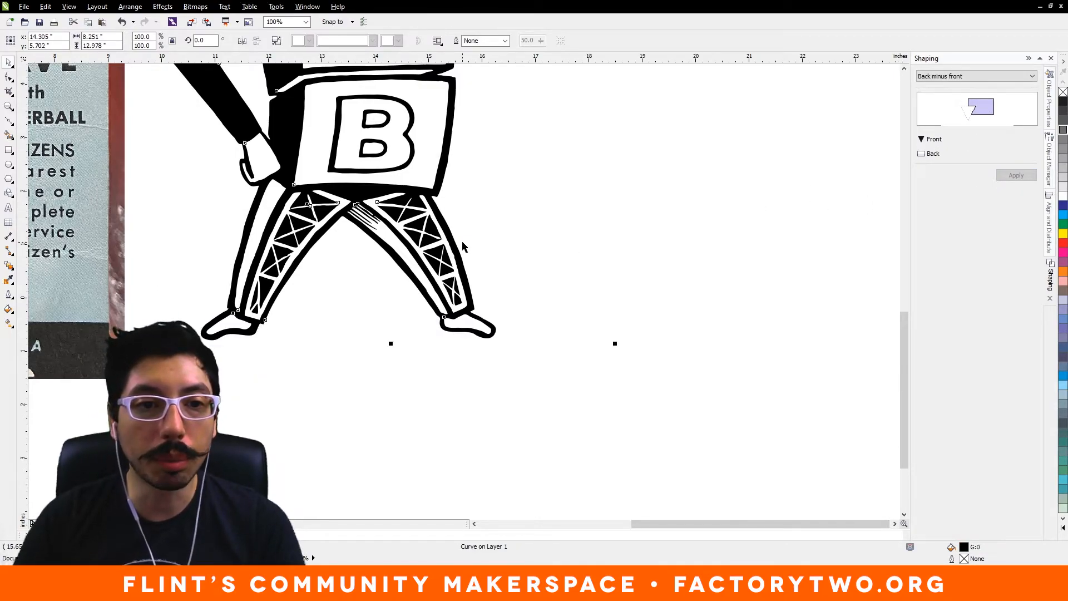
Step: Examine the area around the mascot's feet and between the legs for leftover pieces of the ground bar
{"action": "left_click_drag", "start_coordinate": [462, 243], "coordinate": [554, 273]}
{"action": "left_click", "coordinate": [368, 381]}
{"action": "left_click_drag", "start_coordinate": [381, 329], "coordinate": [508, 412]}
{"action": "left_click_drag", "start_coordinate": [246, 310], "coordinate": [414, 431]}
{"action": "left_click", "coordinate": [344, 371]}
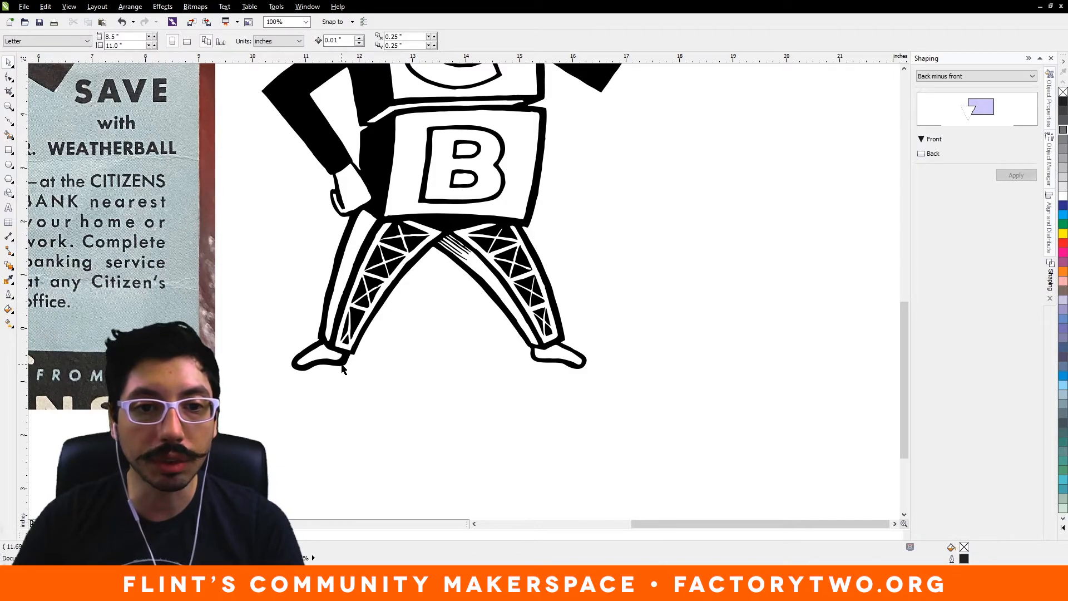
{"action": "left_click", "coordinate": [342, 365]}
{"action": "left_click", "coordinate": [388, 376]}
{"action": "left_click", "coordinate": [359, 321]}
{"action": "left_click", "coordinate": [394, 349]}
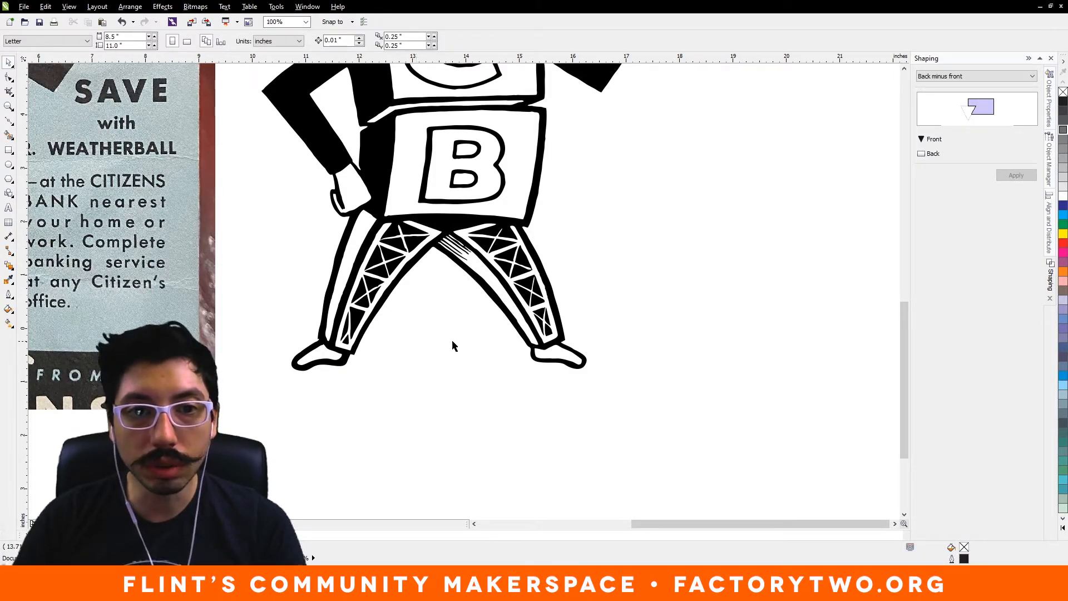
{"action": "left_click_drag", "start_coordinate": [451, 342], "coordinate": [421, 394]}
{"action": "scroll", "coordinate": [412, 357], "scroll_direction": "down", "scroll_amount": 1}
{"action": "left_click_drag", "start_coordinate": [549, 299], "coordinate": [549, 342]}
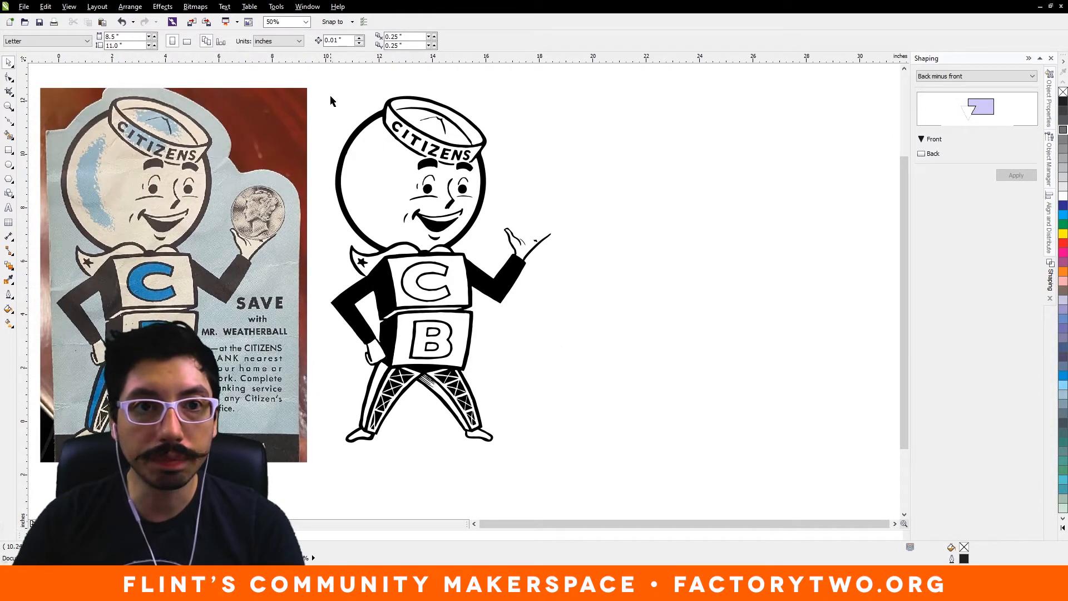
Step: Select all the pieces of the traced mascot, group them, and deselect the group
{"action": "left_click_drag", "start_coordinate": [313, 98], "coordinate": [599, 467]}
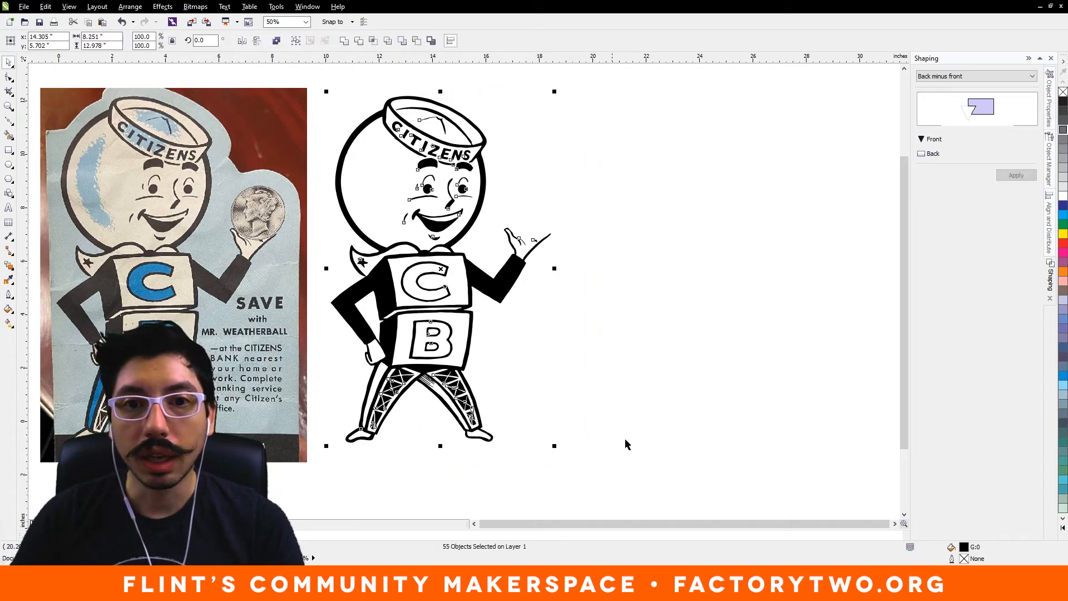
{"action": "key", "text": "ctrl+g"}
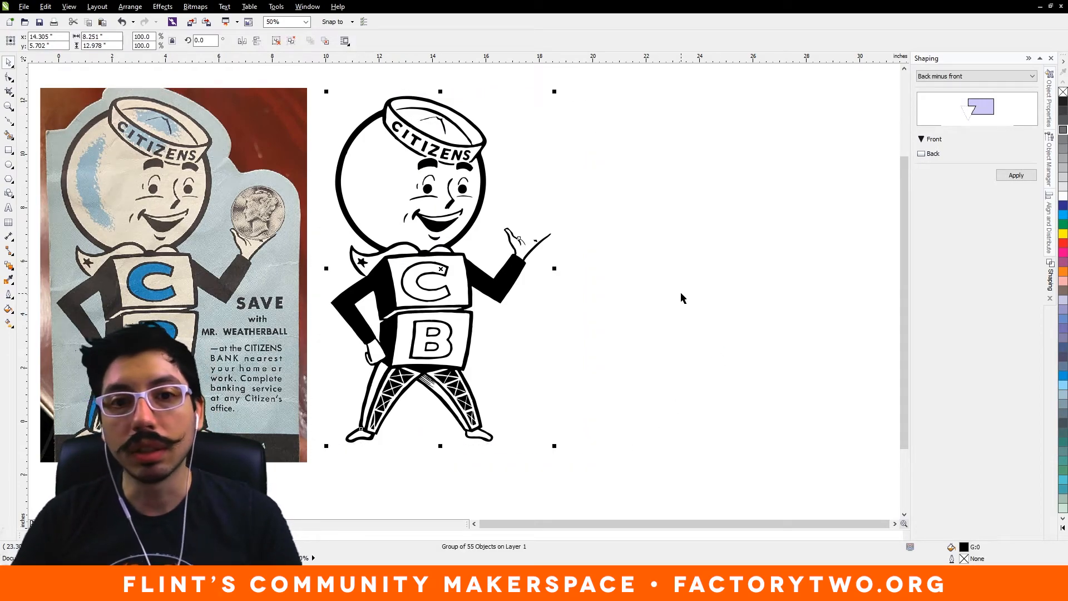
{"action": "left_click", "coordinate": [657, 293]}
Step: Draw a circle over the coin in the reference photo and scale it to about 2.02 inches in diameter
{"action": "left_click_drag", "start_coordinate": [577, 245], "coordinate": [460, 293]}
{"action": "scroll", "coordinate": [467, 264], "scroll_direction": "up", "scroll_amount": 3}
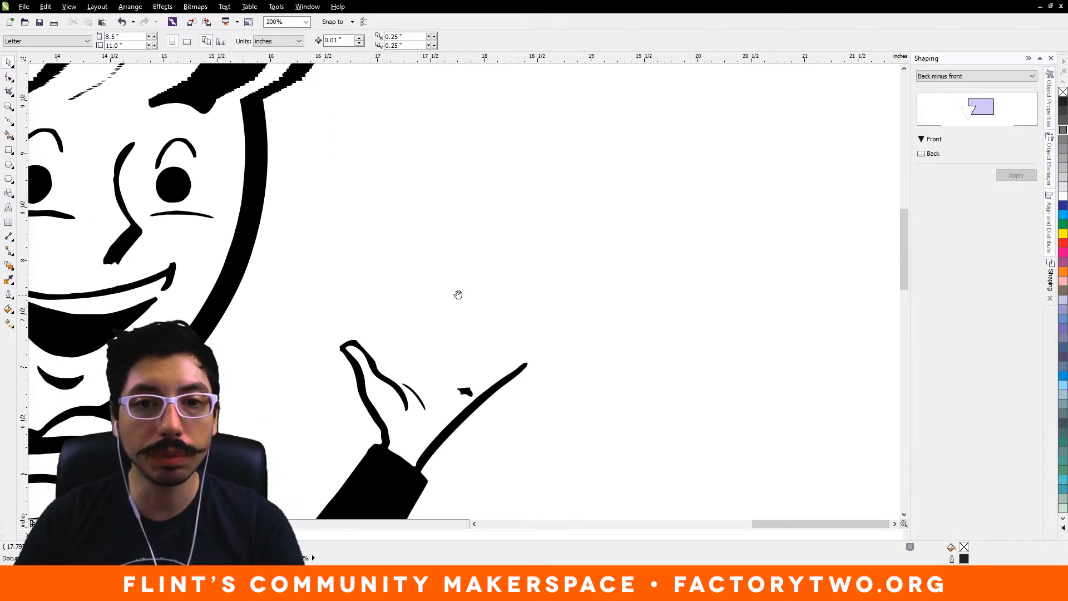
{"action": "scroll", "coordinate": [457, 295], "scroll_direction": "down", "scroll_amount": 3}
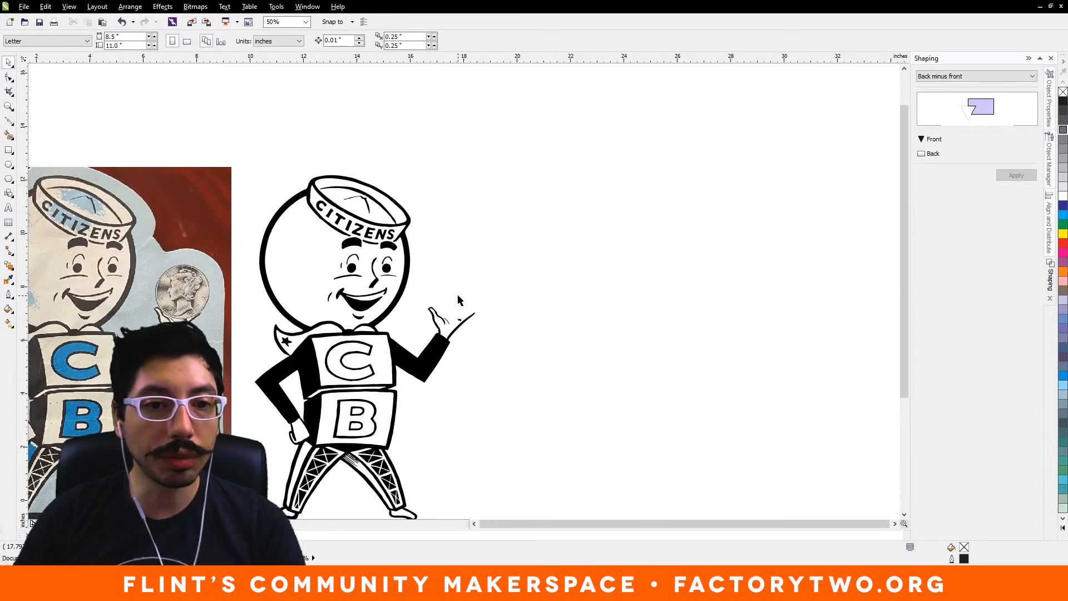
{"action": "left_click_drag", "start_coordinate": [443, 292], "coordinate": [432, 264]}
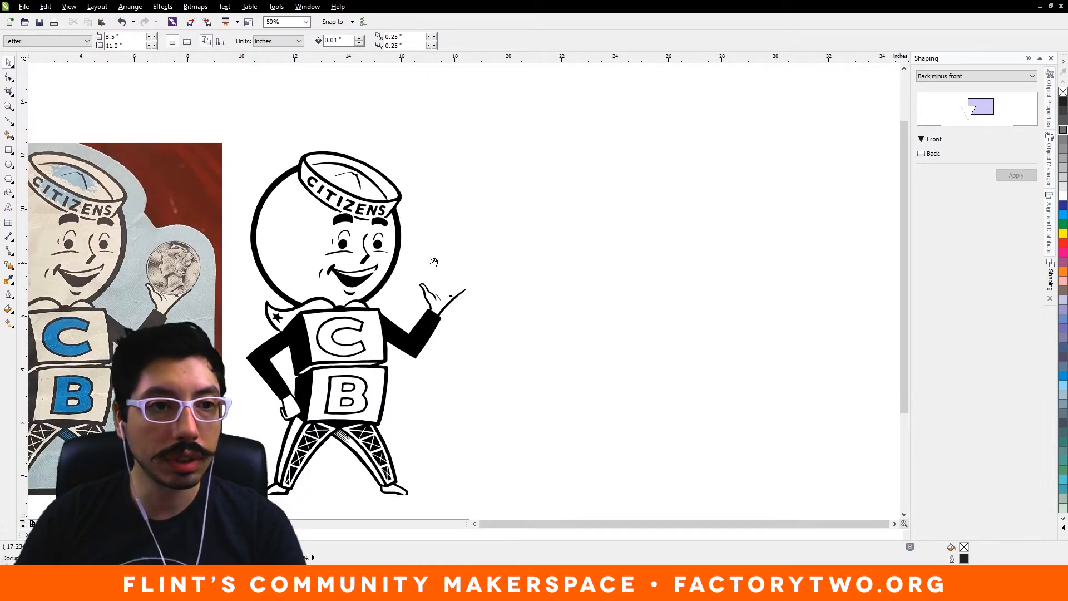
{"action": "left_click", "coordinate": [9, 164]}
{"action": "left_click_drag", "start_coordinate": [289, 270], "coordinate": [470, 241]}
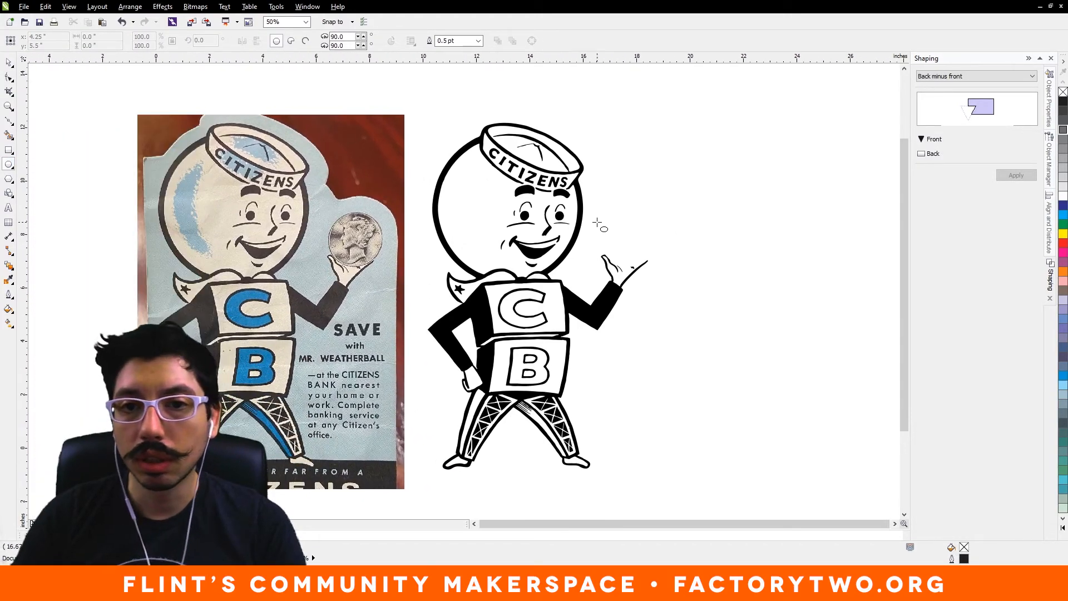
{"action": "left_click_drag", "start_coordinate": [326, 211], "coordinate": [385, 270]}
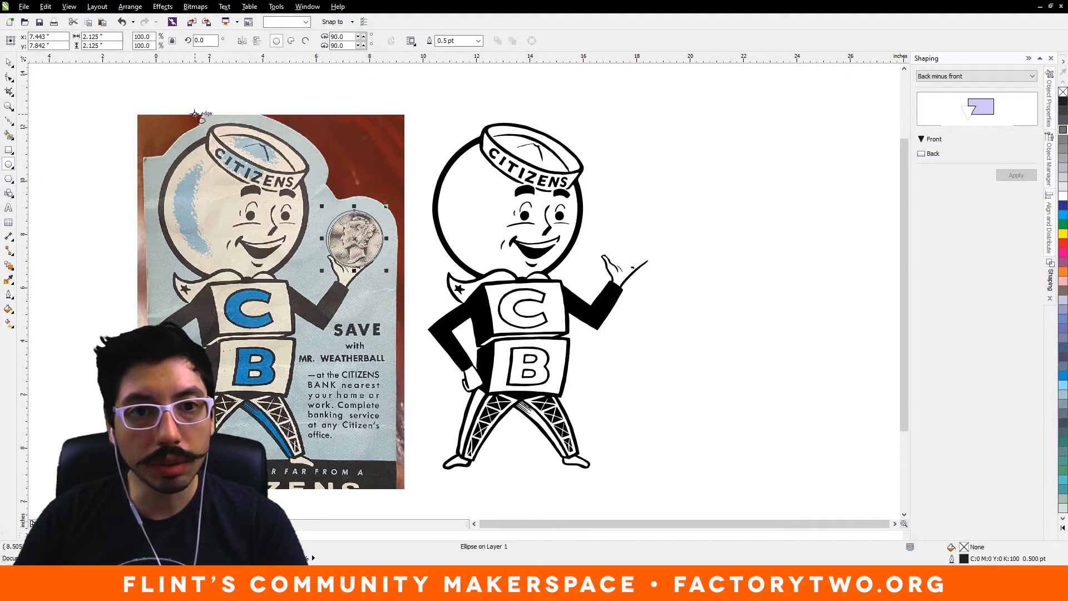
{"action": "key", "text": "space"}
{"action": "left_click_drag", "start_coordinate": [321, 207], "coordinate": [324, 209]}
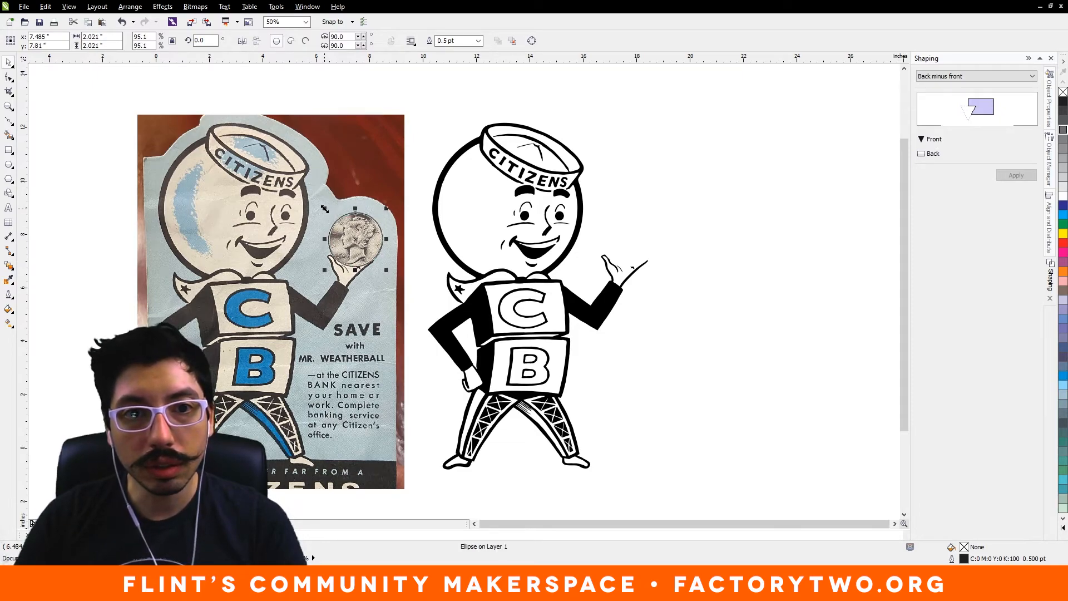
Step: Move the coin circle onto the traced mascot's raised hand and nudge it to rest in the palm
{"action": "left_click_drag", "start_coordinate": [377, 257], "coordinate": [649, 254]}
{"action": "key", "text": "Right"}
{"action": "key", "text": "Right"}
{"action": "key", "text": "Down"}
{"action": "key", "text": "Down"}
{"action": "key", "text": "Down"}
{"action": "key", "text": "Down"}
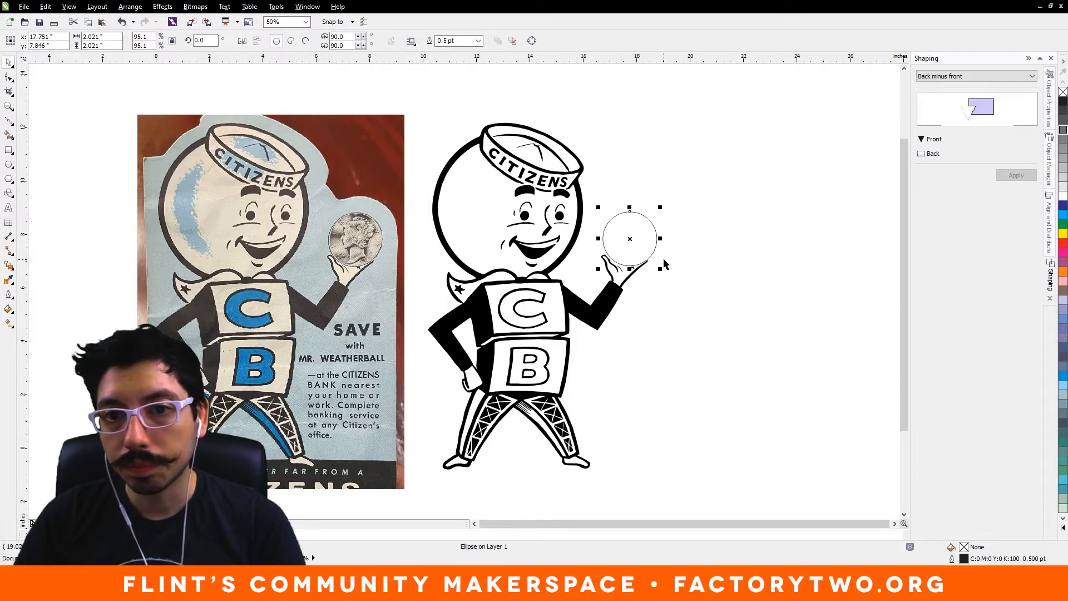
{"action": "key", "text": "Left"}
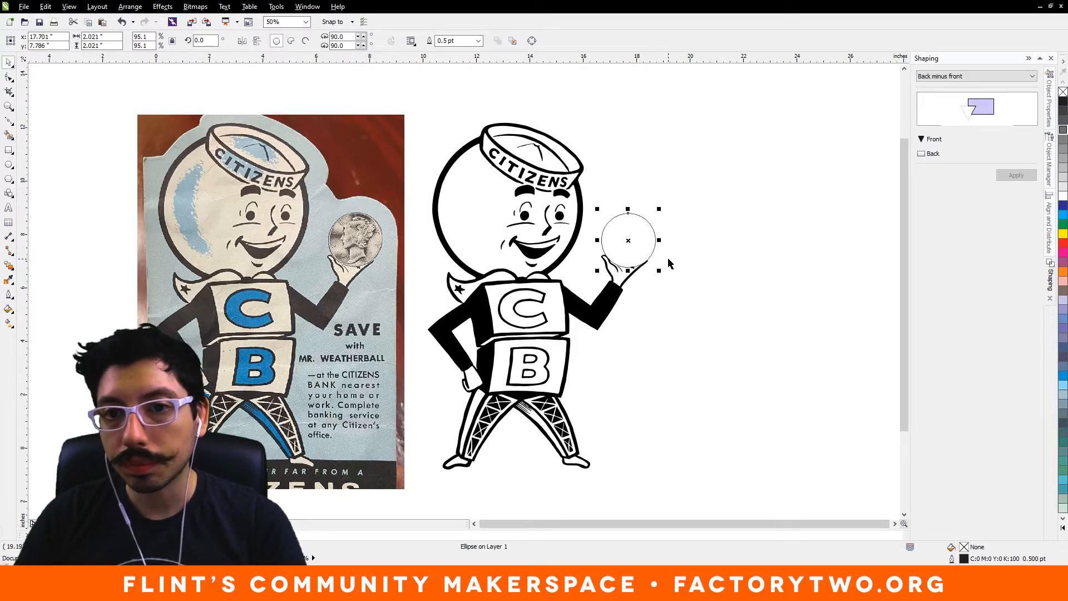
Step: Try a 16 pt outline and a black fill on the coin circle
{"action": "left_click", "coordinate": [1047, 87]}
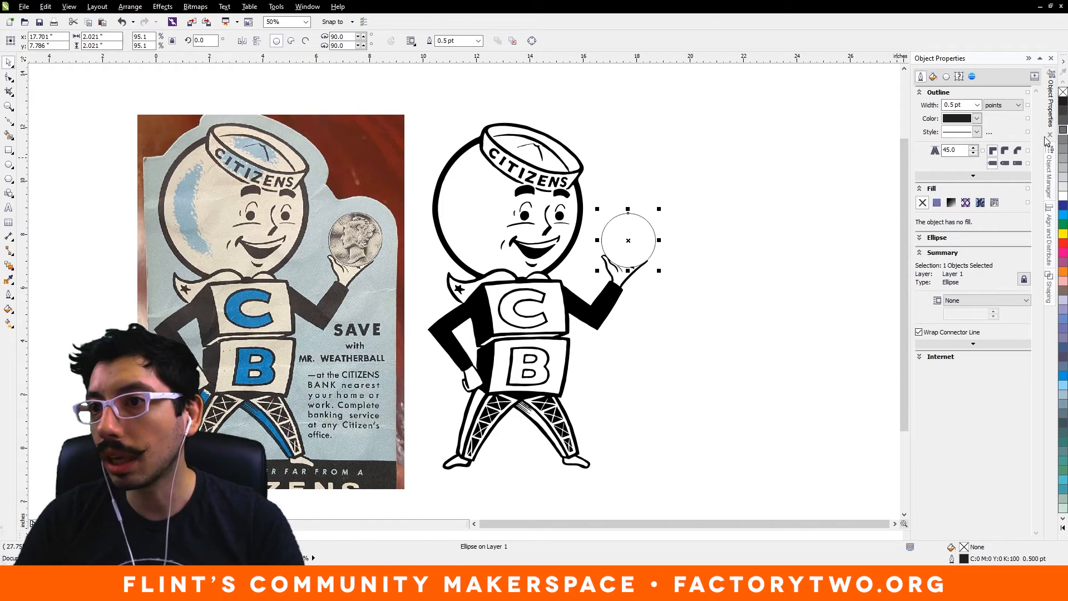
{"action": "left_click", "coordinate": [977, 105]}
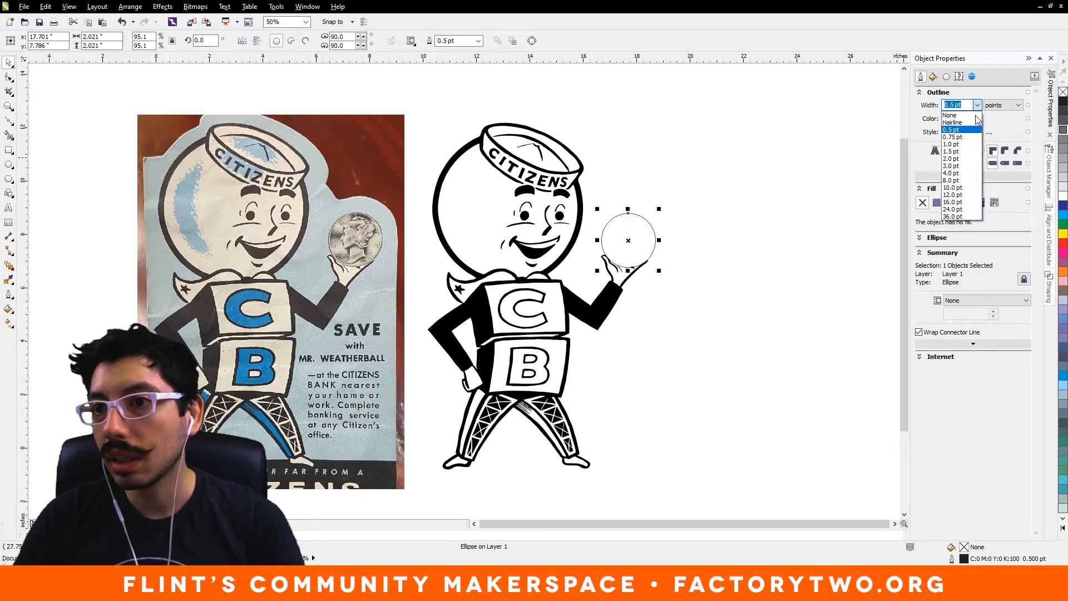
{"action": "left_click", "coordinate": [965, 202]}
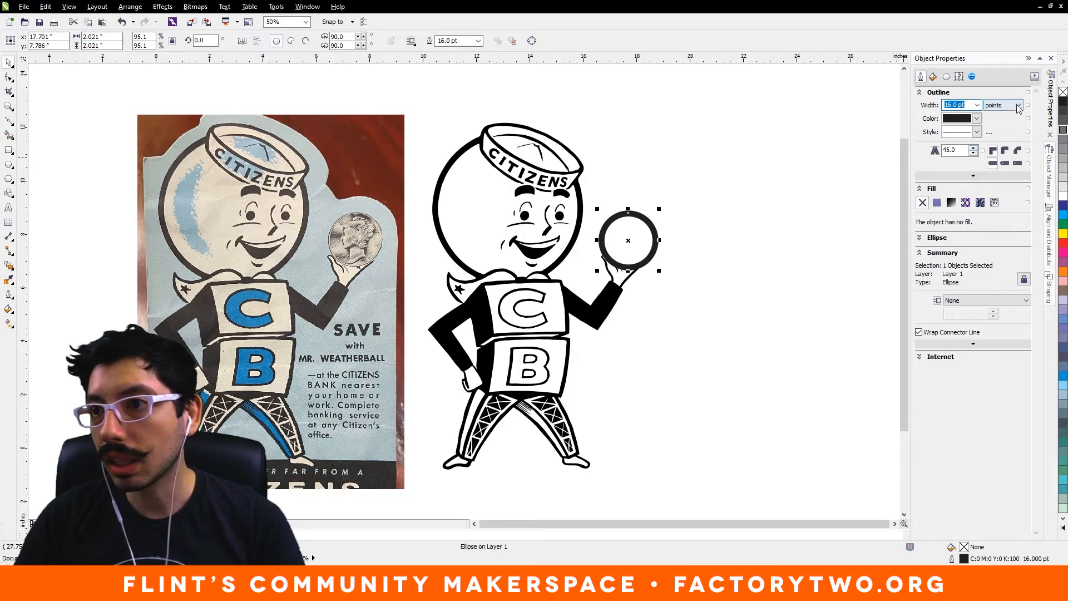
{"action": "left_click", "coordinate": [69, 535]}
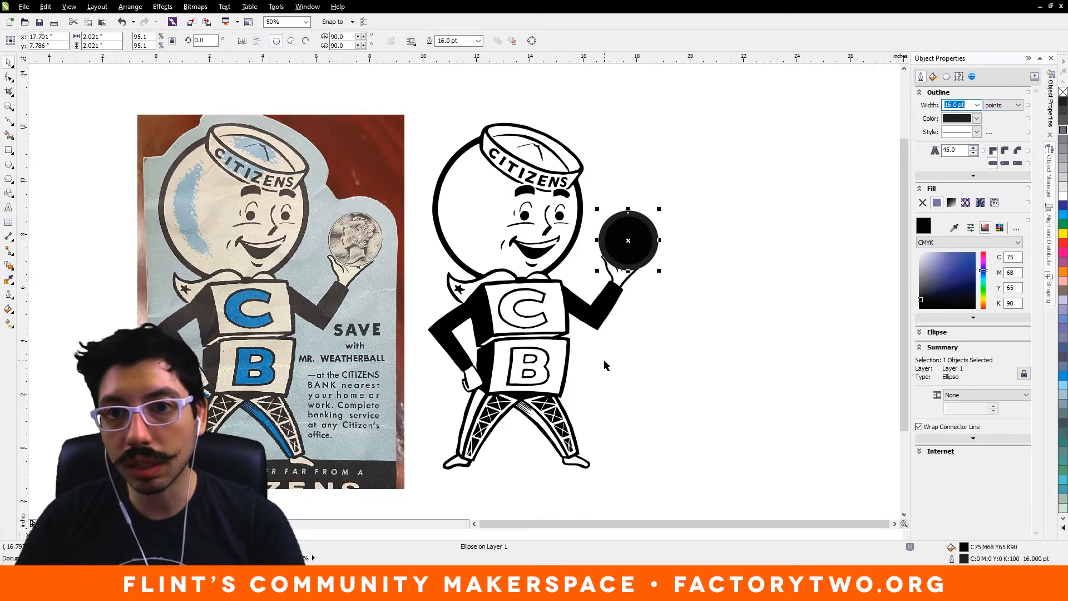
Step: Match the coin circle's outline color to the traced mascot by sampling the black of the raised arm's sleeve
{"action": "left_click", "coordinate": [976, 118]}
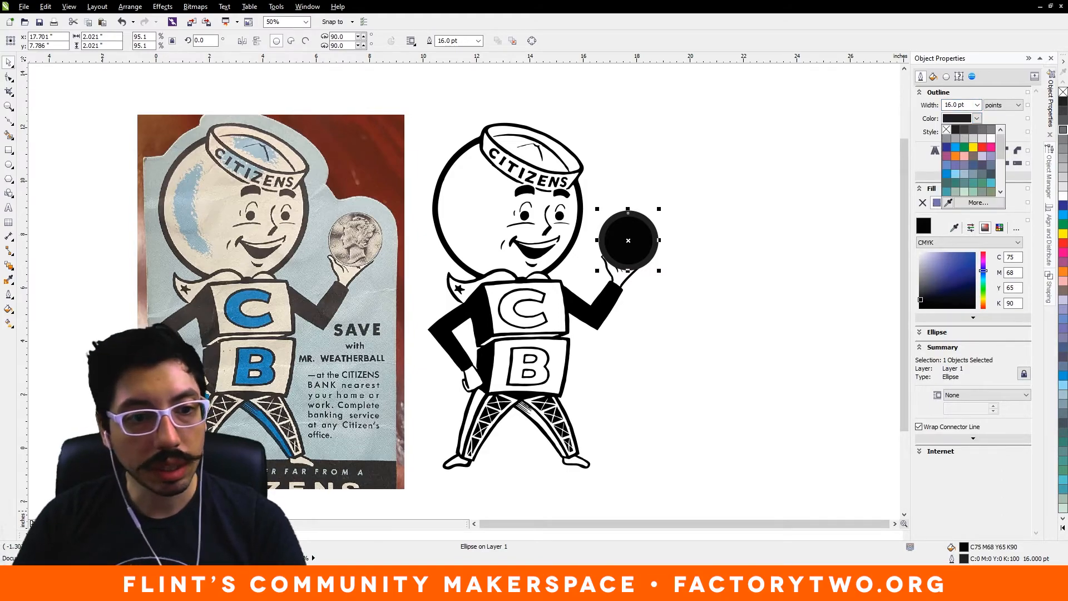
{"action": "left_click", "coordinate": [70, 535]}
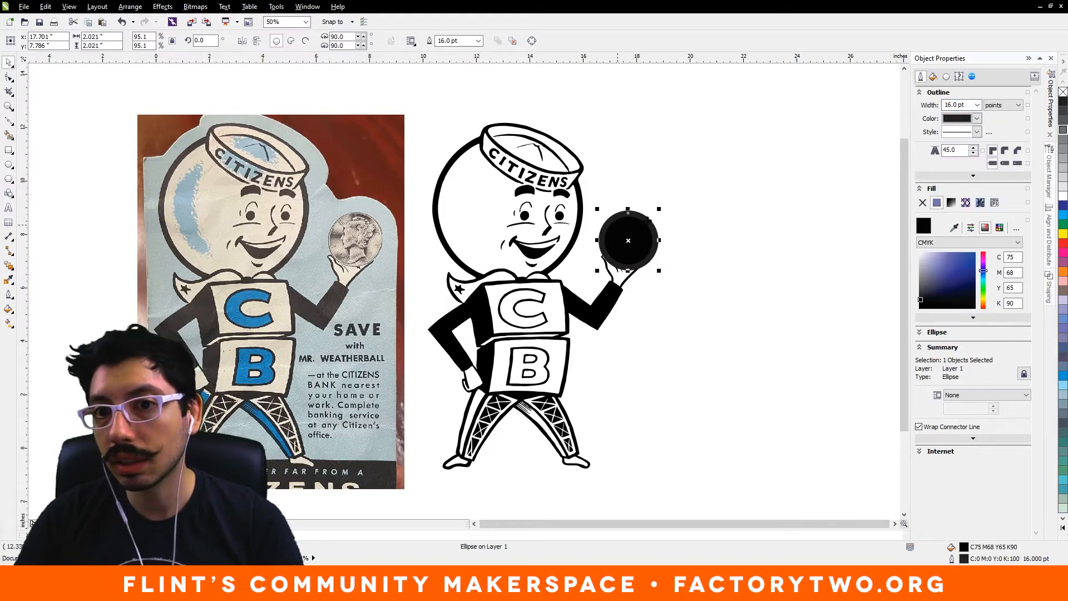
{"action": "left_click", "coordinate": [976, 118]}
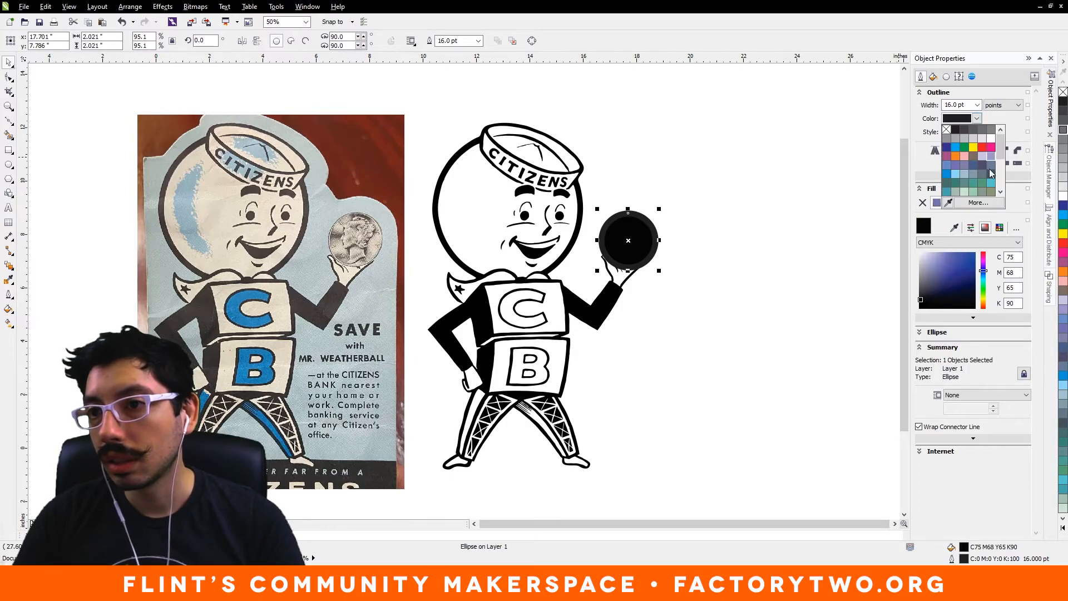
{"action": "left_click", "coordinate": [948, 202]}
{"action": "left_click", "coordinate": [614, 310]}
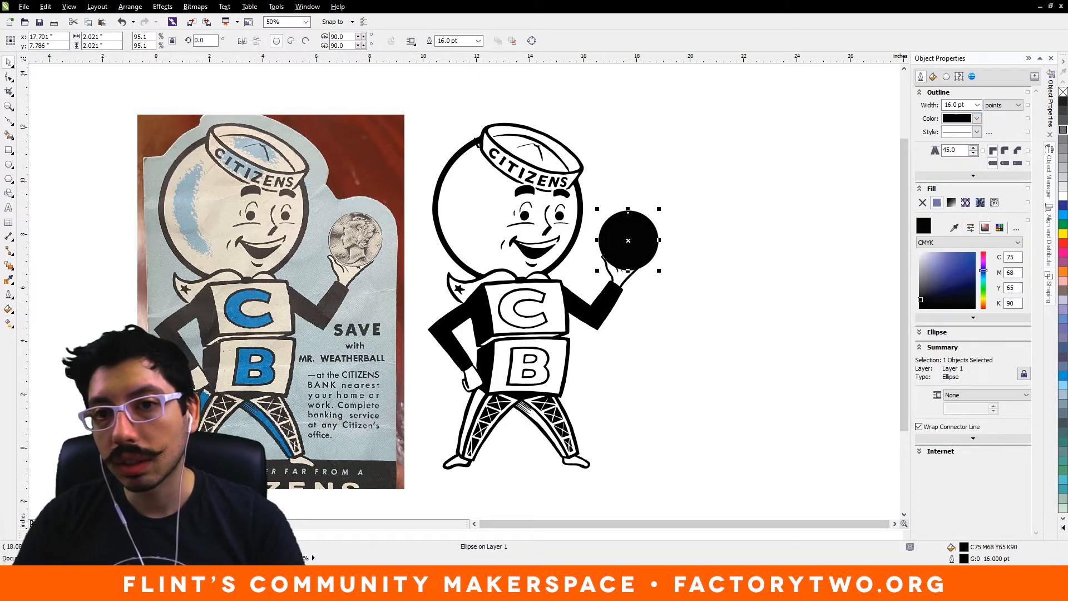
Step: Remove the coin circle's fill and set its outline width to 12 pt
{"action": "left_click", "coordinate": [932, 76]}
{"action": "left_click", "coordinate": [922, 107]}
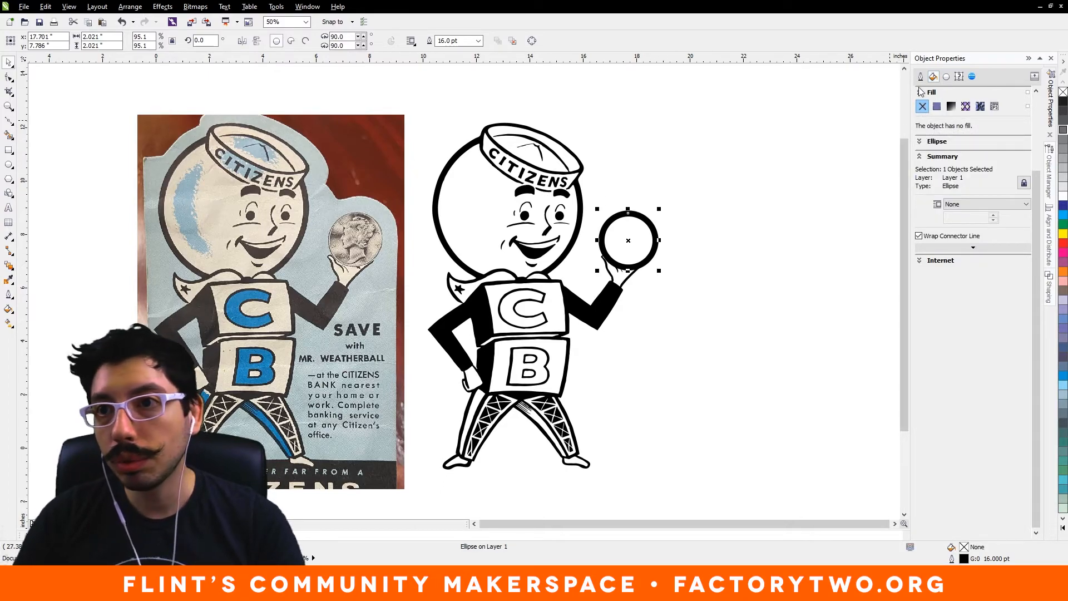
{"action": "left_click", "coordinate": [920, 77]}
{"action": "left_click", "coordinate": [977, 105]}
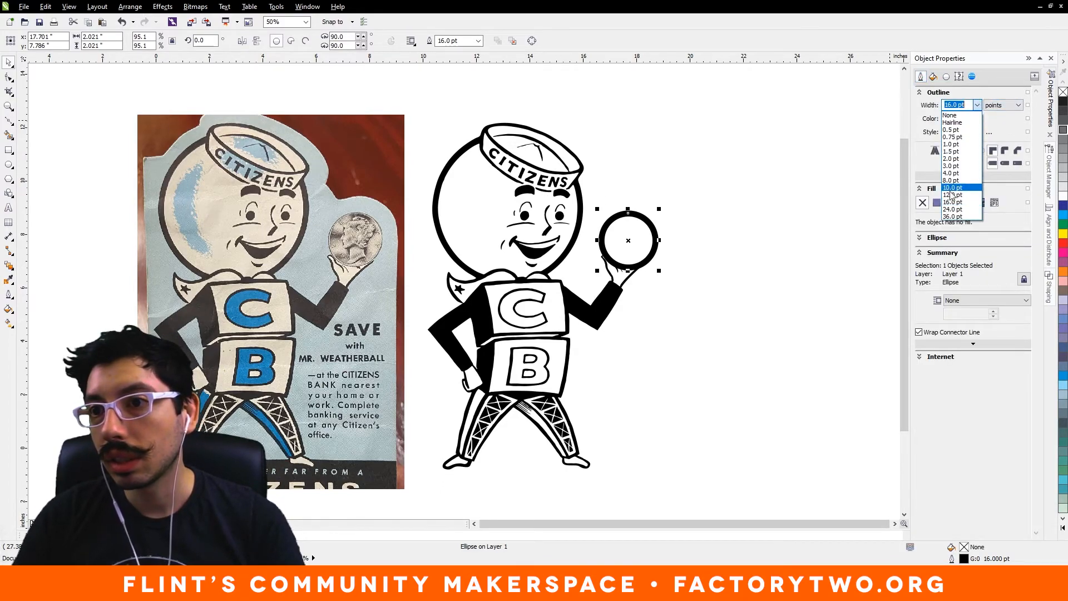
{"action": "left_click", "coordinate": [953, 194]}
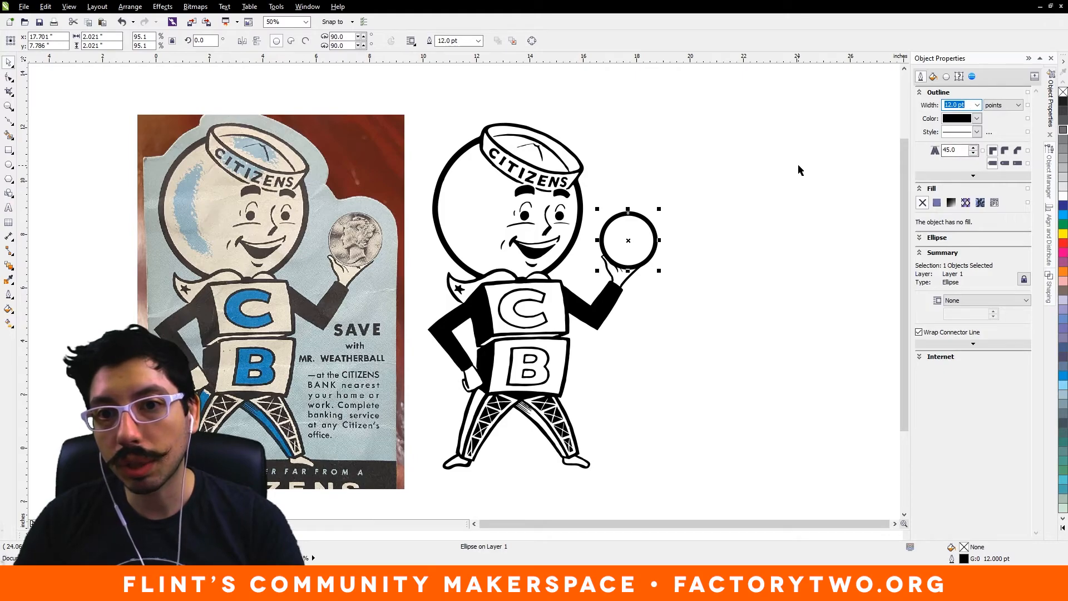
Step: Nudge the coin circle slightly up and right to about X 17.711, Y 7.866 inches so it rests on the palm, and deselect it
{"action": "left_click", "coordinate": [798, 165]}
{"action": "left_click", "coordinate": [651, 254]}
{"action": "key", "text": "Left"}
{"action": "key", "text": "Up"}
{"action": "key", "text": "Up"}
{"action": "key", "text": "Up"}
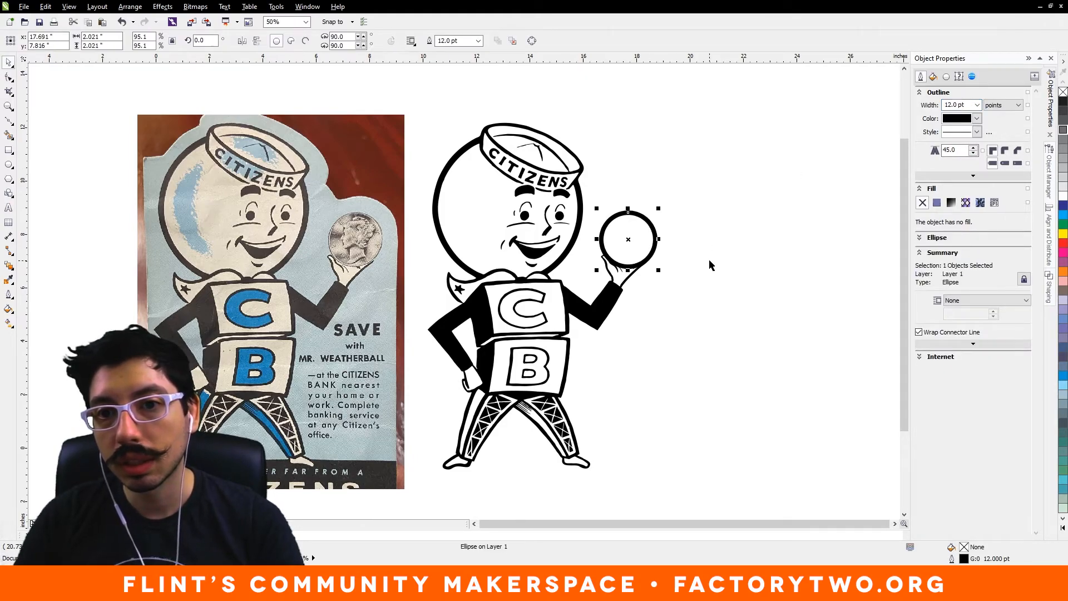
{"action": "key", "text": "Escape"}
{"action": "left_click", "coordinate": [651, 253]}
{"action": "key", "text": "Up"}
{"action": "key", "text": "Up"}
{"action": "key", "text": "Up"}
{"action": "key", "text": "Up"}
{"action": "key", "text": "Up"}
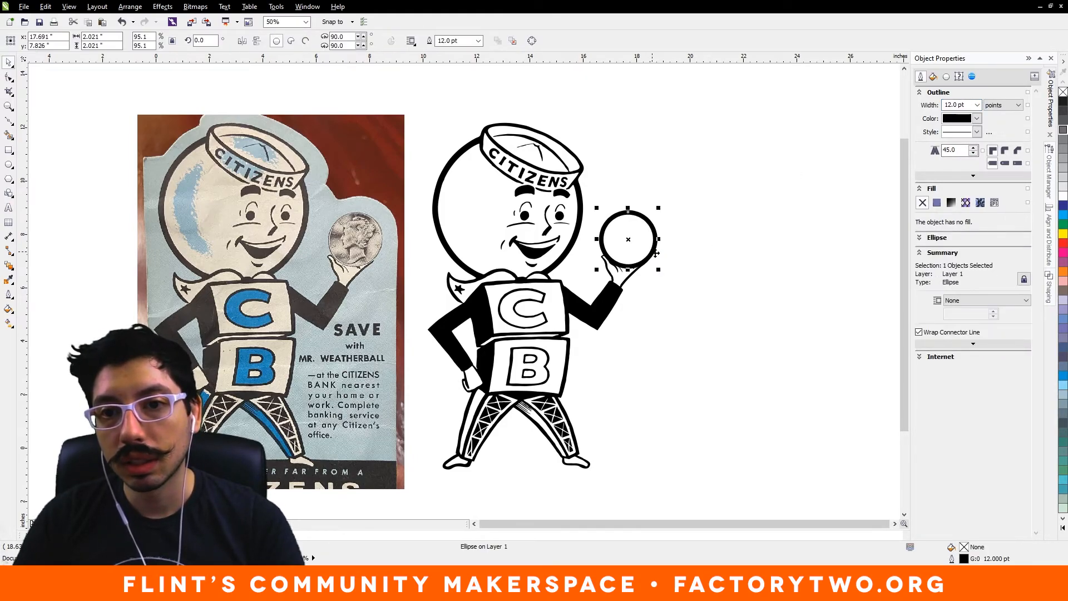
{"action": "key", "text": "Right"}
{"action": "key", "text": "Up"}
{"action": "key", "text": "Right"}
{"action": "key", "text": "Down"}
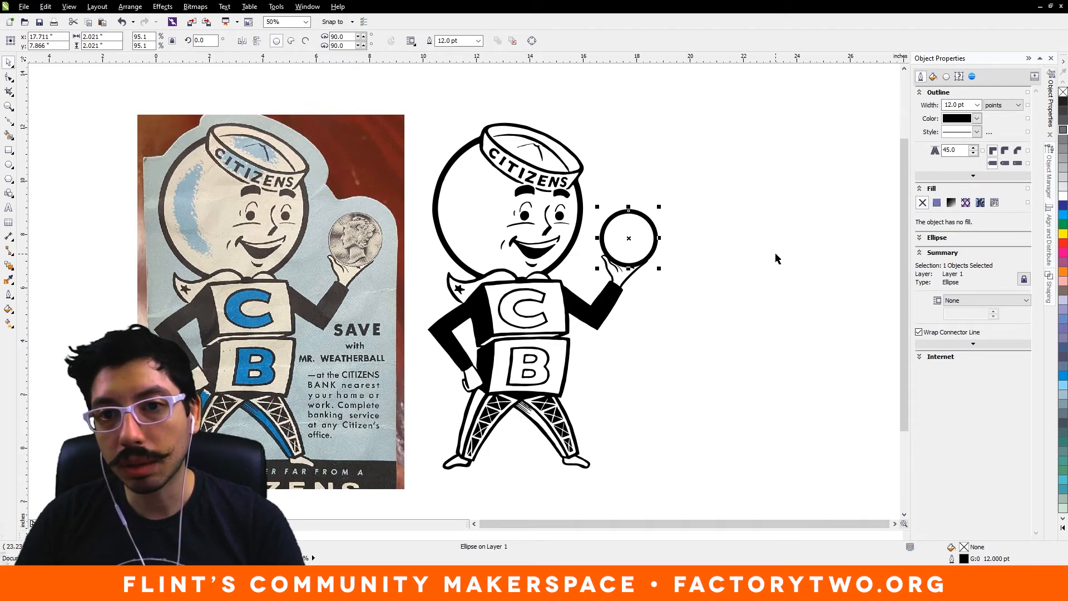
{"action": "key", "text": "Escape"}
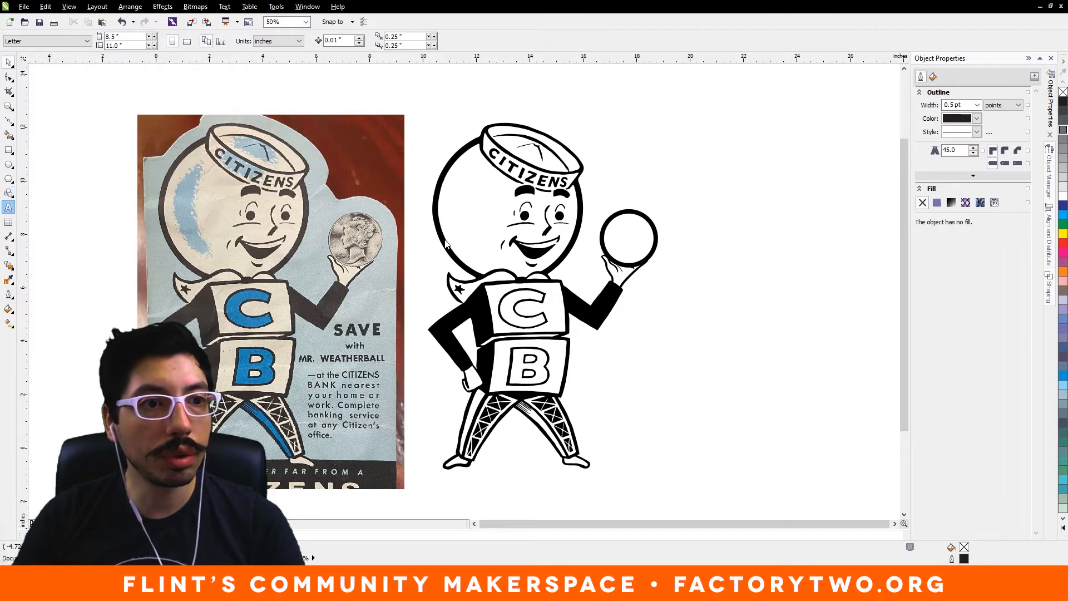
Step: Add a "$" as artistic text in the empty area beside the coin and enlarge it to about 309 pt
{"action": "left_click", "coordinate": [9, 207]}
{"action": "left_click", "coordinate": [695, 246]}
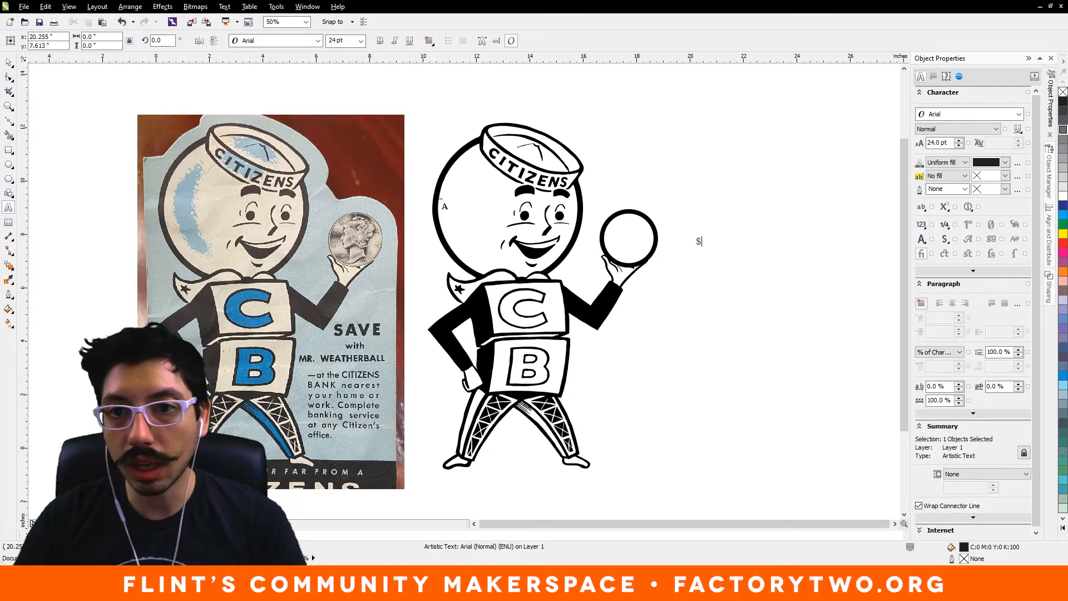
{"action": "left_click", "coordinate": [9, 62]}
{"action": "left_click_drag", "start_coordinate": [705, 250], "coordinate": [789, 343]}
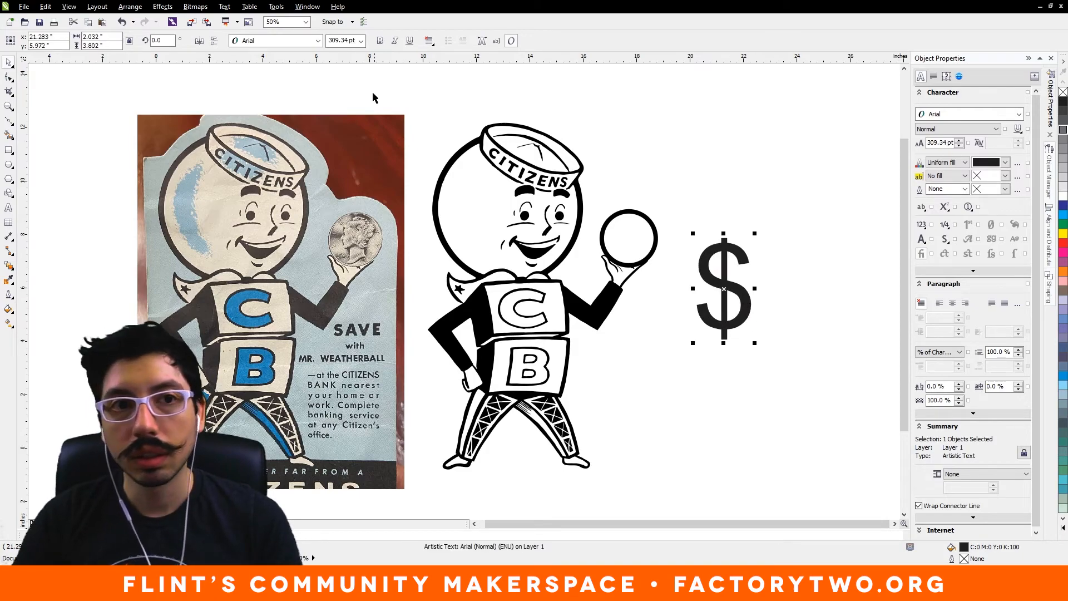
Step: Change the dollar sign's font to ChunkFive
{"action": "left_click", "coordinate": [736, 268]}
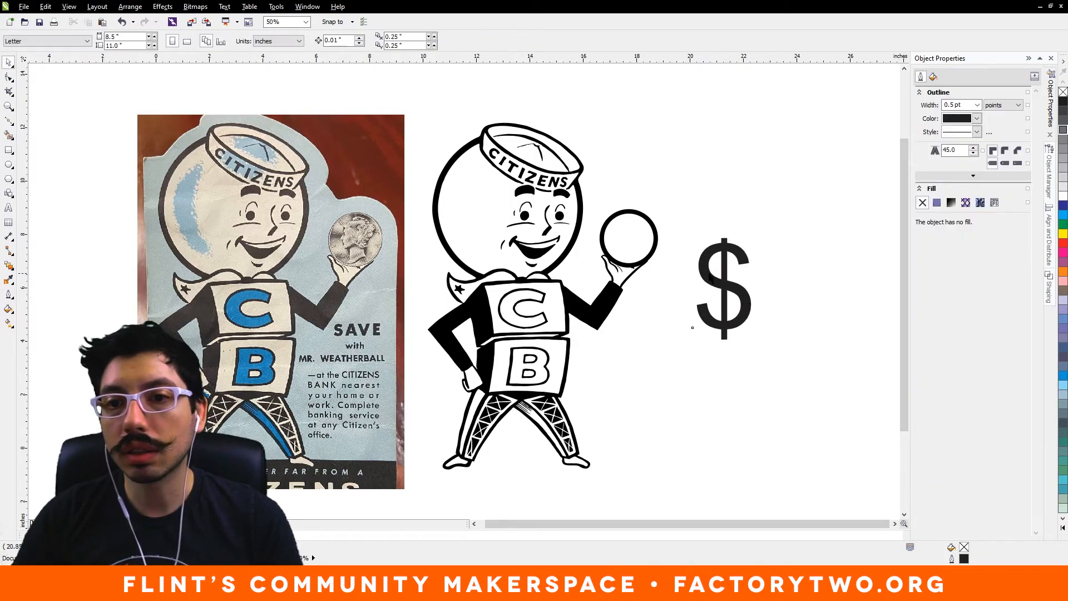
{"action": "left_click", "coordinate": [711, 275]}
{"action": "left_click", "coordinate": [705, 275]}
{"action": "double_click", "coordinate": [711, 269]}
{"action": "left_click_drag", "start_coordinate": [713, 272], "coordinate": [728, 273]}
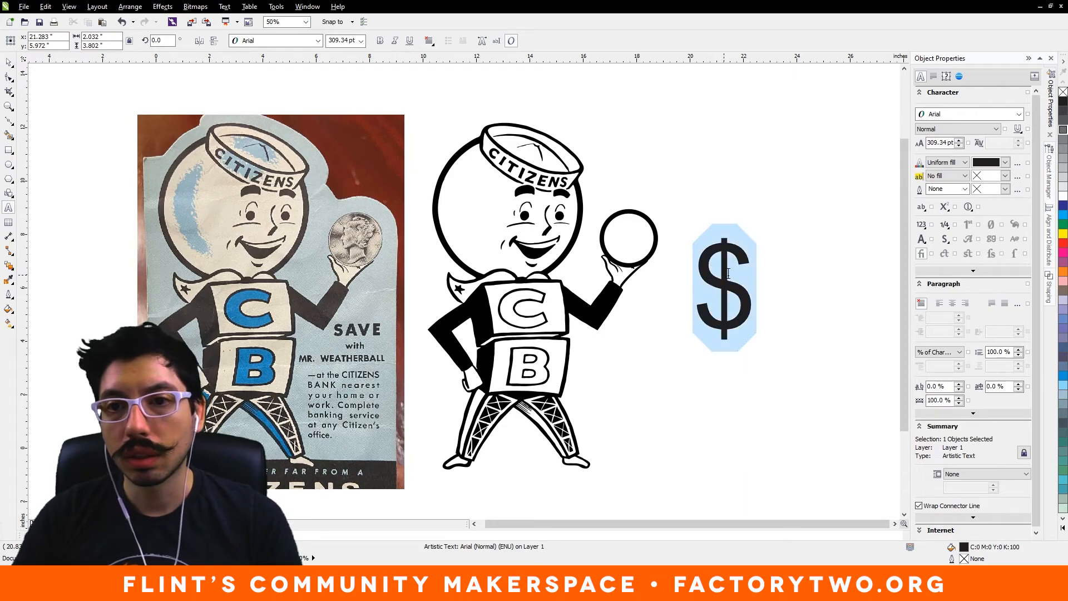
{"action": "left_click", "coordinate": [277, 41]}
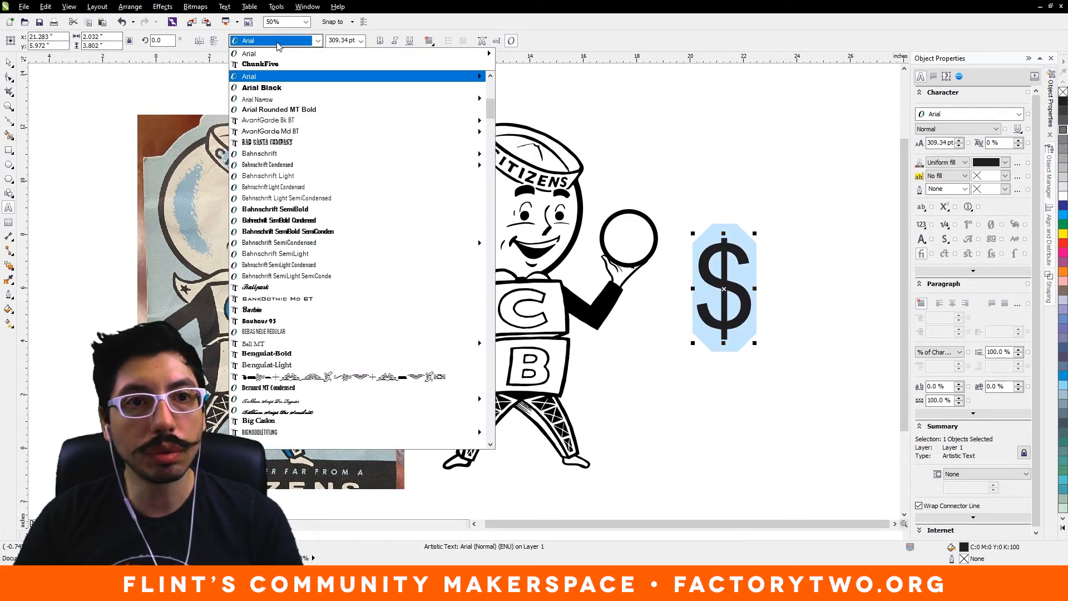
{"action": "type", "text": "ChunkFive"}
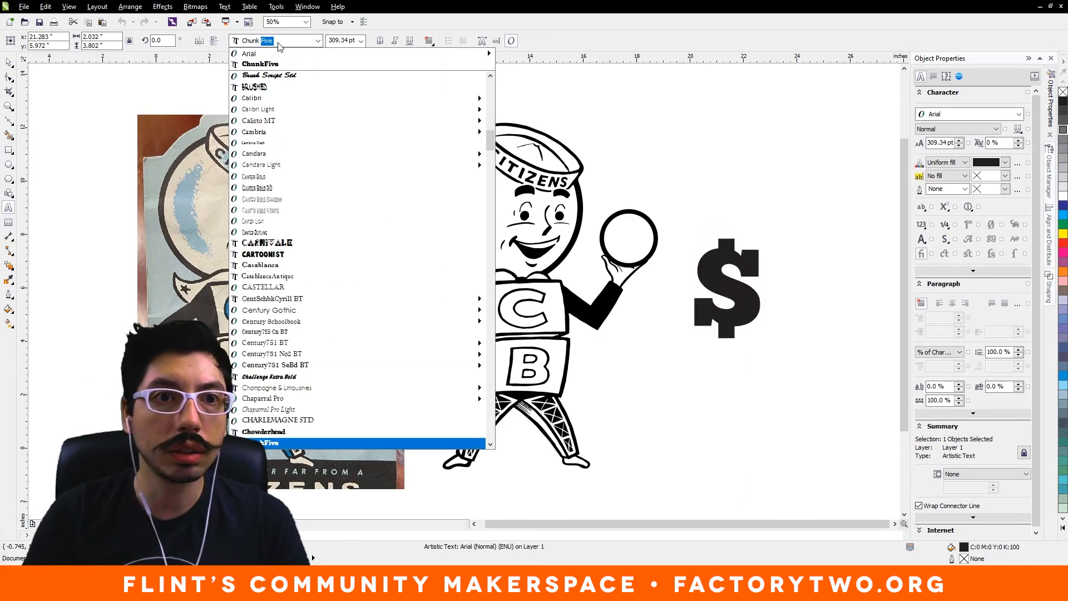
{"action": "key", "text": "Return"}
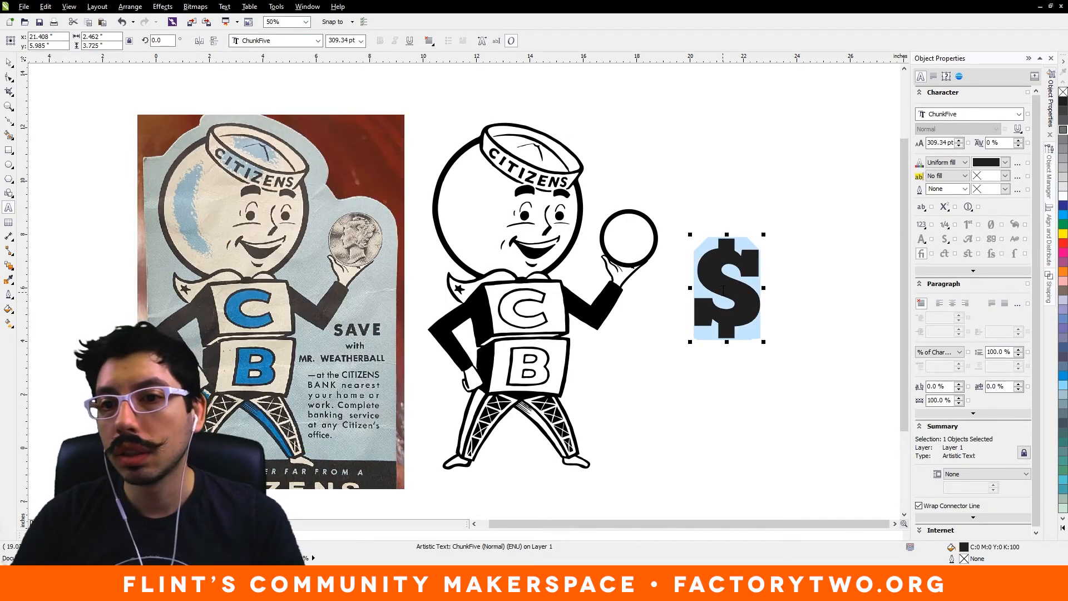
Step: Match the dollar sign's fill to the mascot's black by sampling the raised arm's sleeve
{"action": "left_click", "coordinate": [12, 65]}
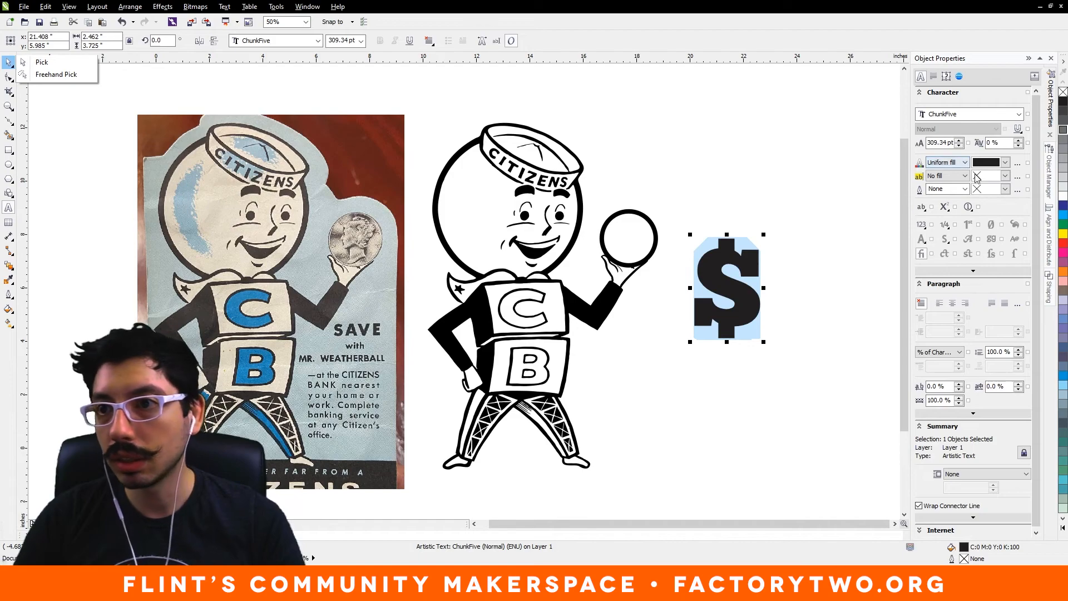
{"action": "left_click", "coordinate": [1004, 162]}
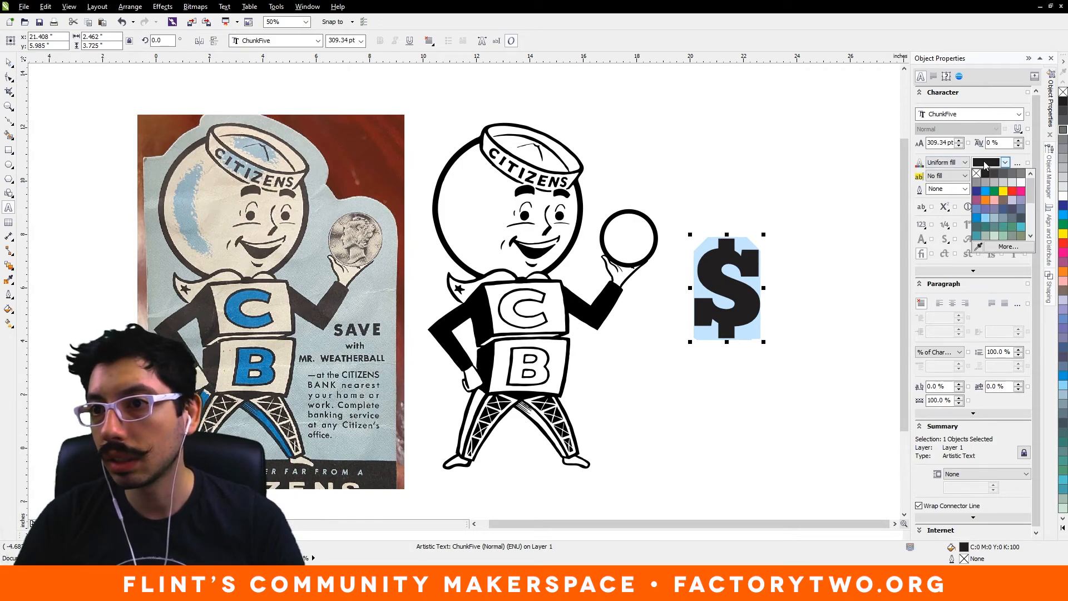
{"action": "left_click", "coordinate": [978, 247]}
{"action": "left_click", "coordinate": [609, 305]}
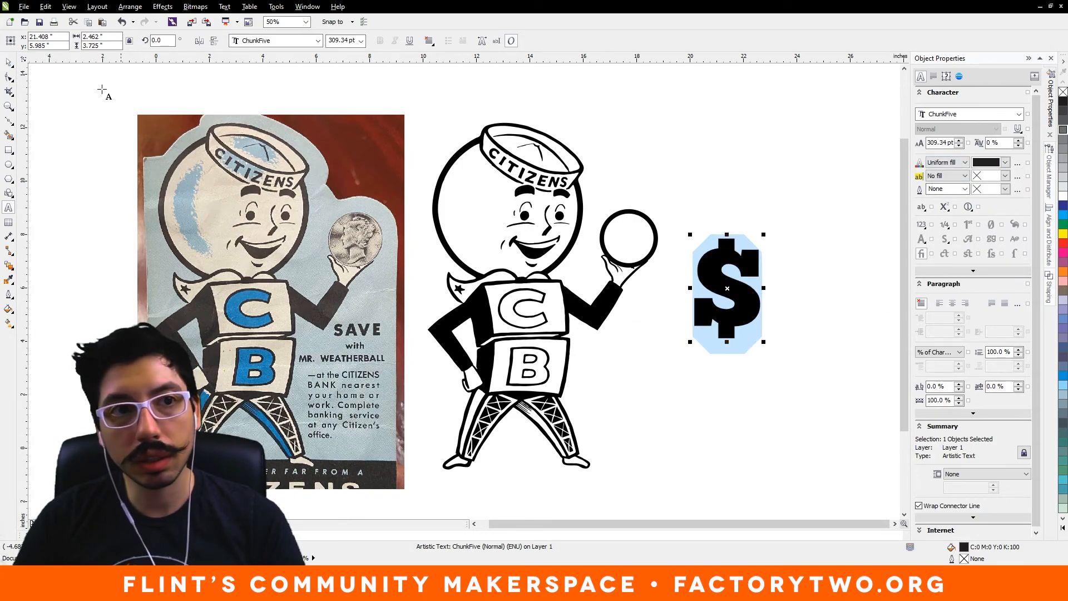
Step: Shrink the dollar sign to about 131 pt and place it inside the coin circle
{"action": "left_click", "coordinate": [9, 62]}
{"action": "left_click_drag", "start_coordinate": [764, 234], "coordinate": [731, 284]}
{"action": "left_click_drag", "start_coordinate": [693, 332], "coordinate": [612, 257]}
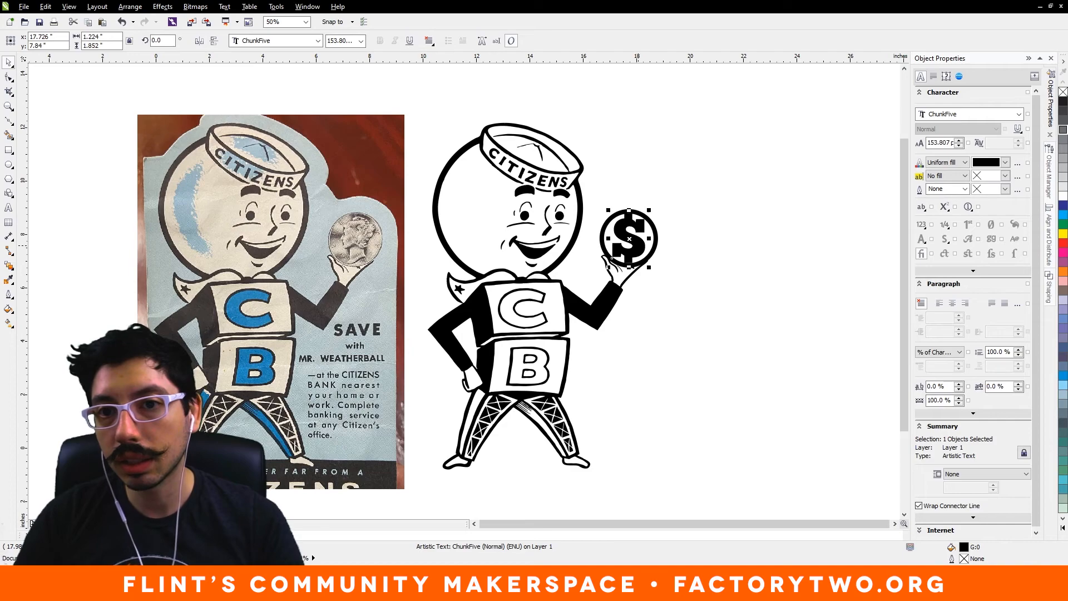
{"action": "left_click_drag", "start_coordinate": [648, 209], "coordinate": [643, 217]}
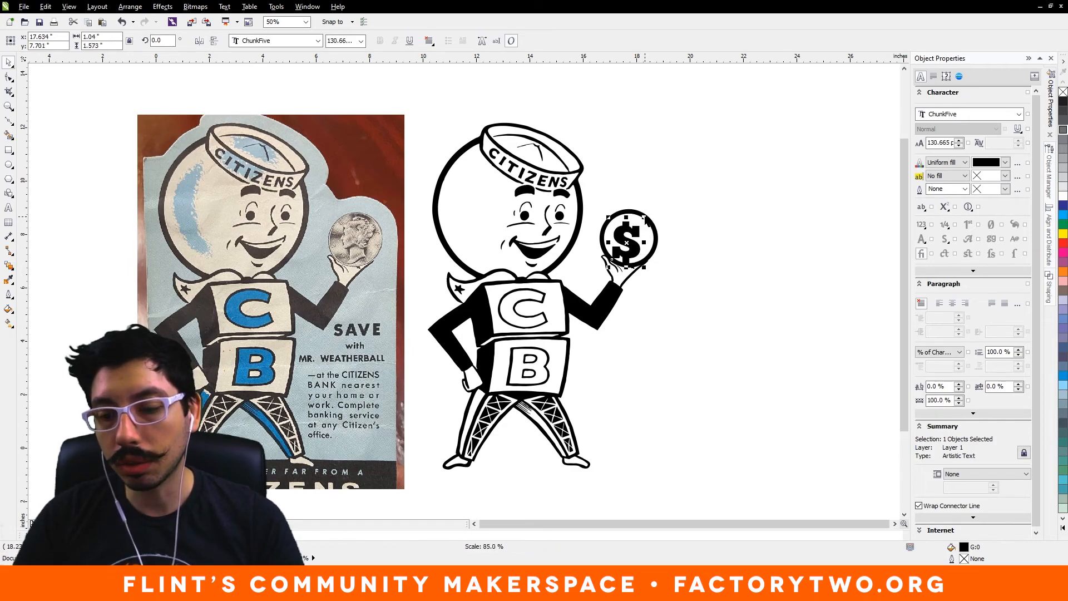
Step: Nudge the dollar sign up and slightly right to center it in the coin circle, and deselect it
{"action": "key", "text": "Up"}
{"action": "key", "text": "Up"}
{"action": "key", "text": "Up"}
{"action": "key", "text": "Up"}
{"action": "key", "text": "Up"}
{"action": "key", "text": "Up"}
{"action": "key", "text": "Up"}
{"action": "key", "text": "Up"}
{"action": "key", "text": "Up"}
{"action": "key", "text": "Up"}
{"action": "key", "text": "Up"}
{"action": "key", "text": "Right"}
{"action": "key", "text": "Right"}
{"action": "key", "text": "Right"}
{"action": "key", "text": "Up"}
{"action": "key", "text": "Up"}
{"action": "key", "text": "Up"}
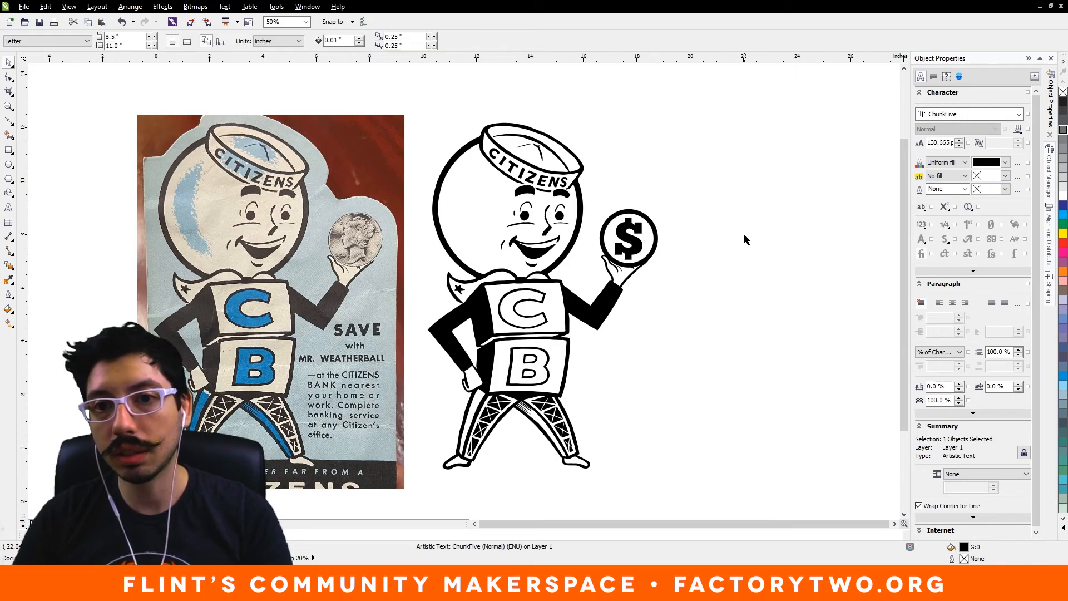
{"action": "left_click", "coordinate": [745, 238]}
{"action": "left_click_drag", "start_coordinate": [702, 349], "coordinate": [805, 338]}
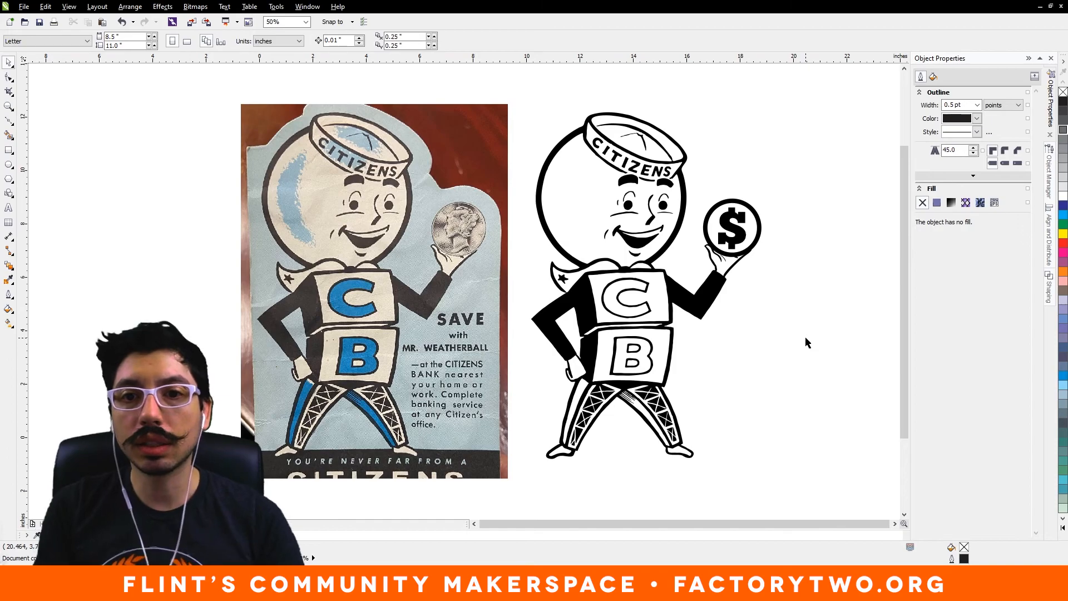